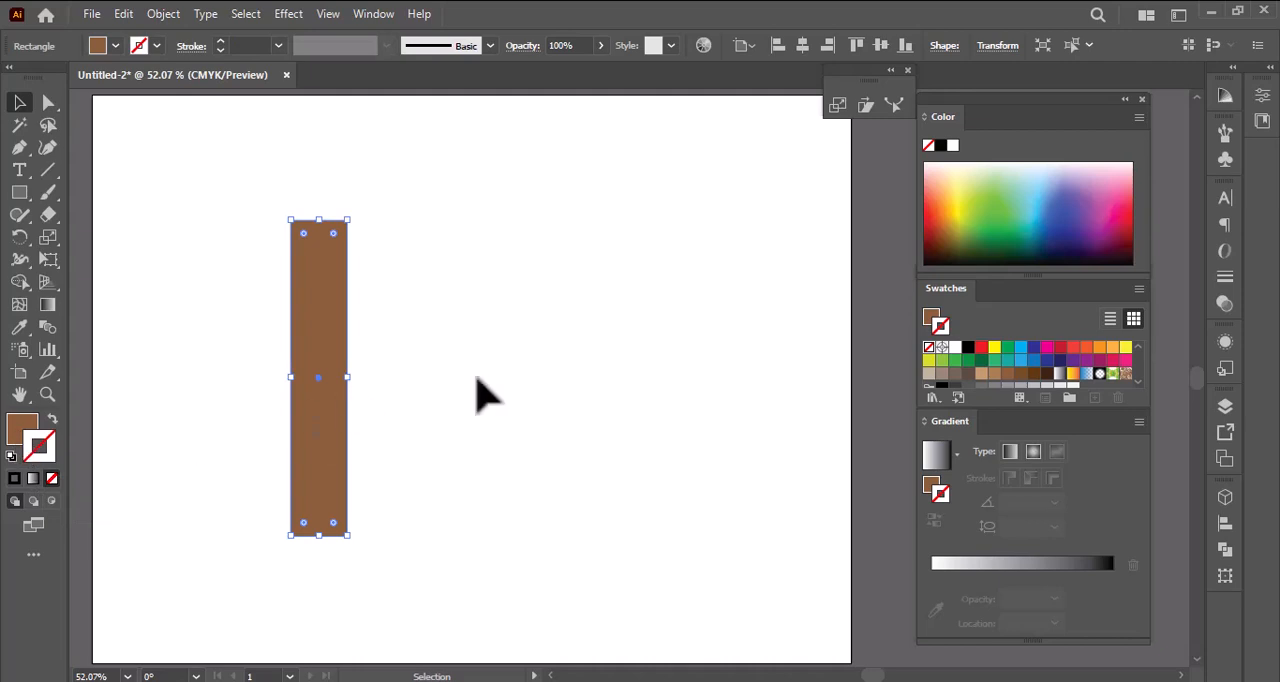
- Build a linear gradient from brown swatches, with a darker brown start, a medium brown end at 100% and lighter brown in the middle
click(477, 395)
click(310, 352)
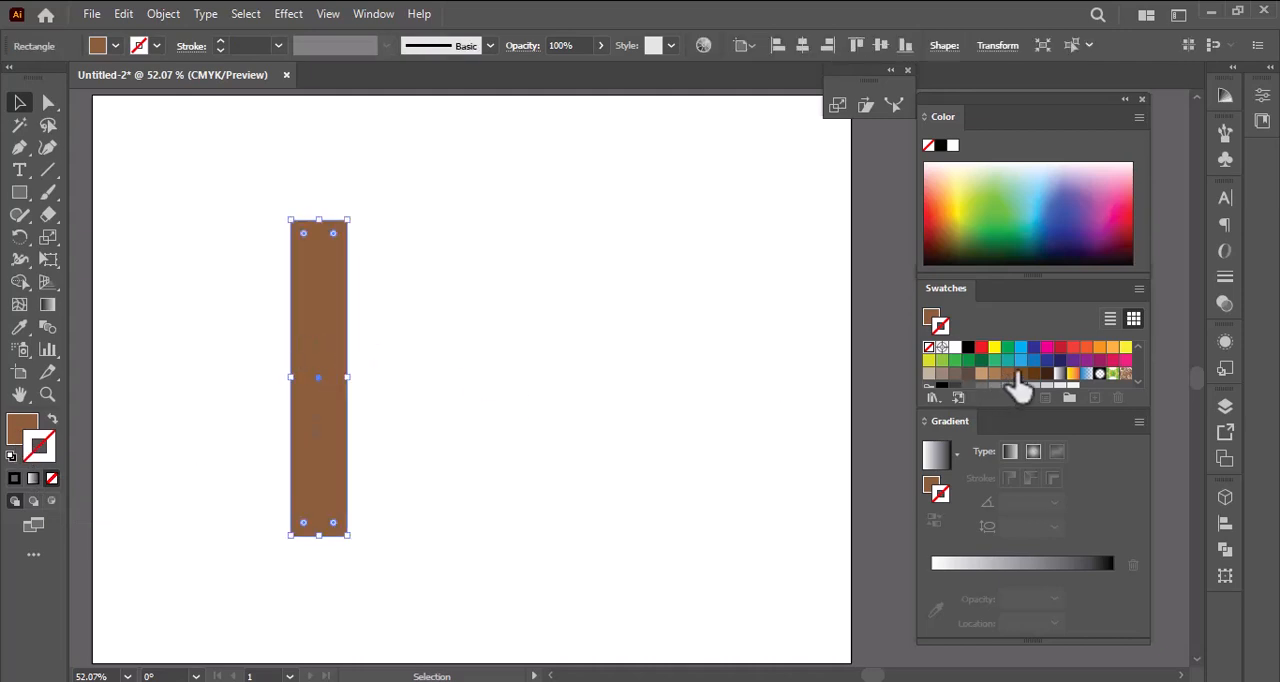
mouse_move(1008, 374)
mouse_down()
mouse_move(935, 563)
mouse_move(1100, 566)
mouse_move(1102, 597)
mouse_up()
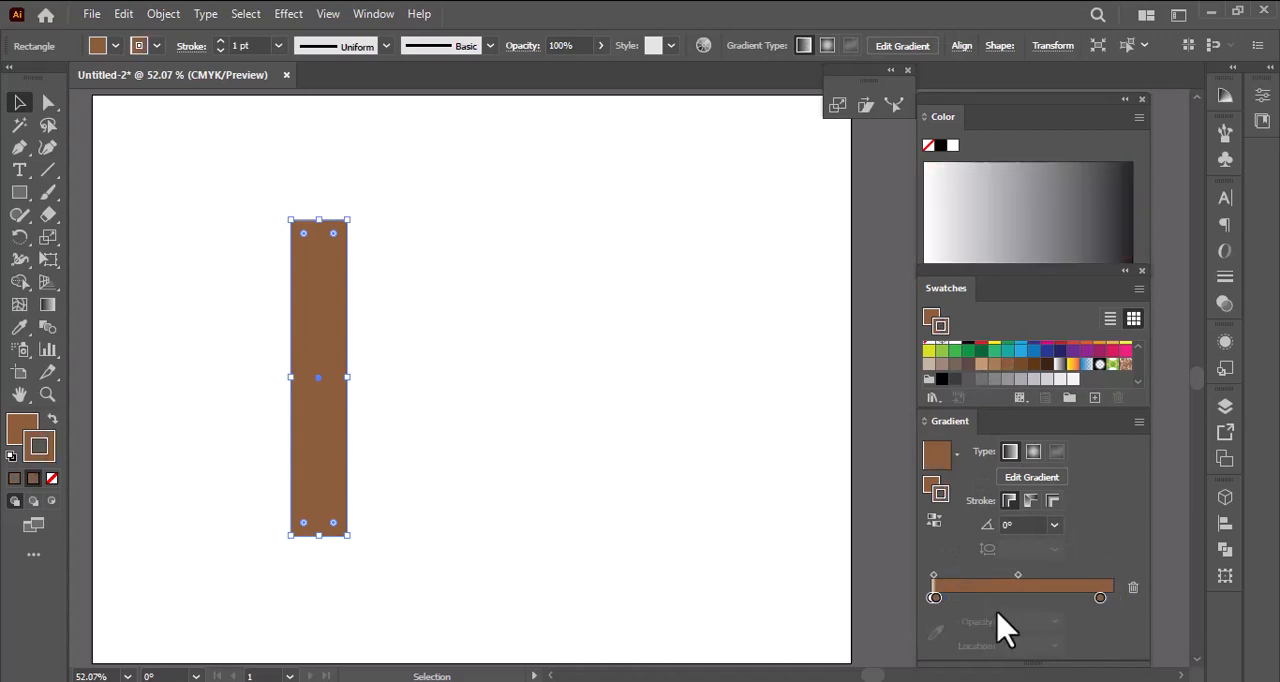
click(933, 597)
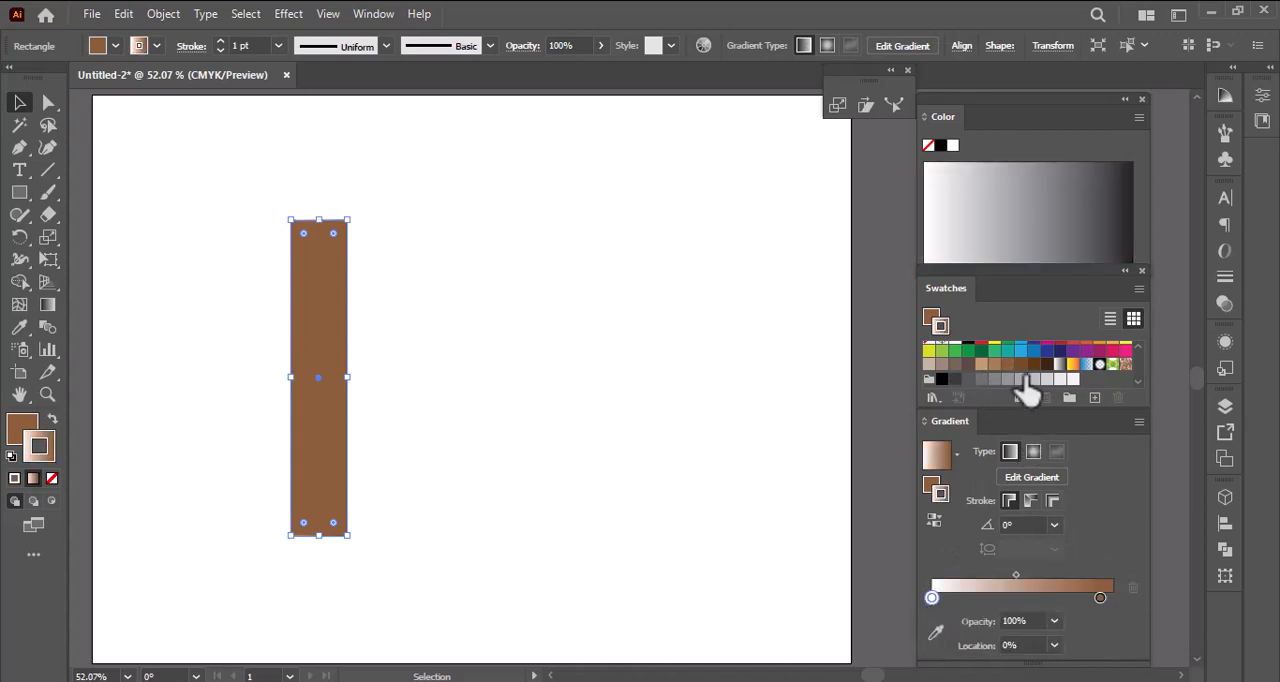
drag(1022, 368, 934, 597)
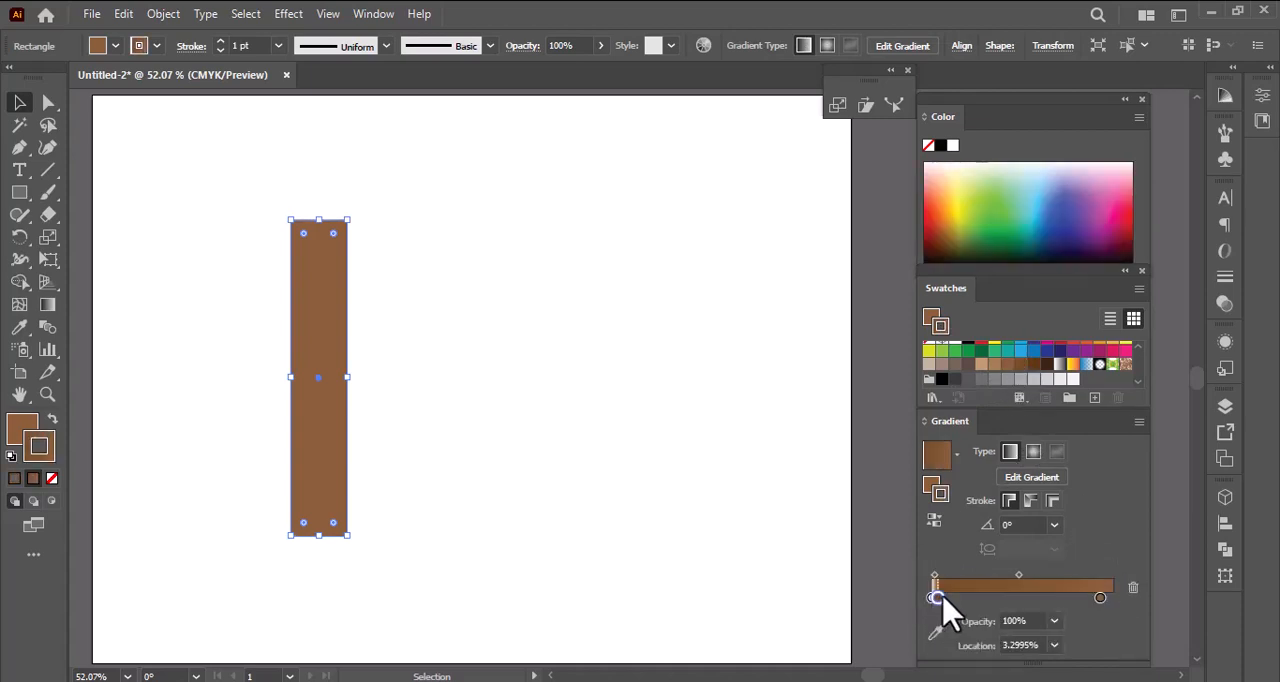
drag(1100, 597, 1113, 597)
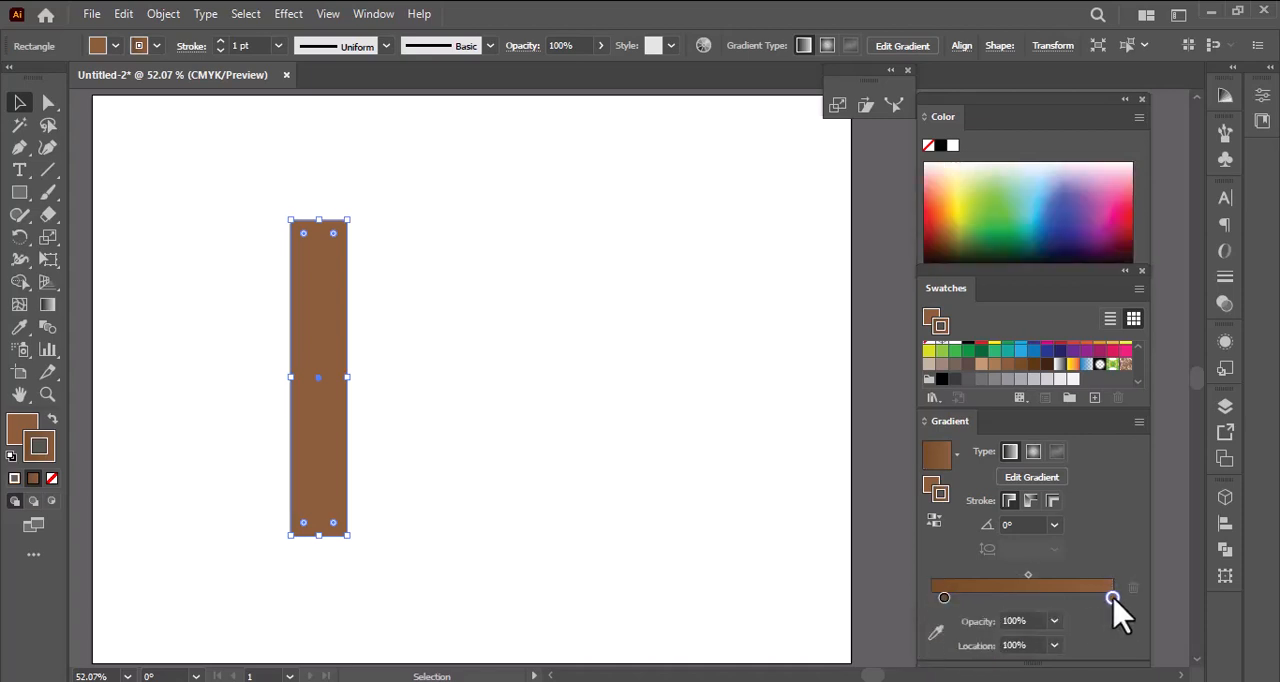
drag(1000, 372, 1026, 593)
click(1038, 598)
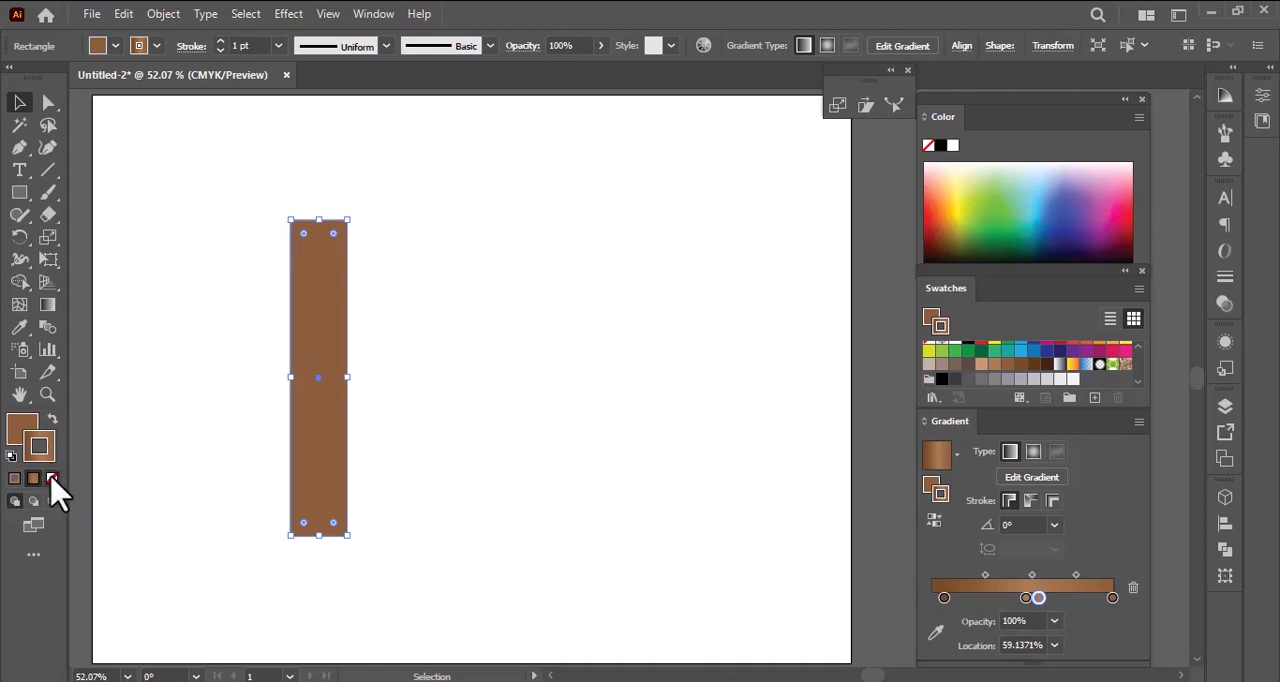
- Apply the brown gradient to the pillar's fill with no stroke, keeping a single light middle stop at about 64%
click(52, 478)
click(30, 428)
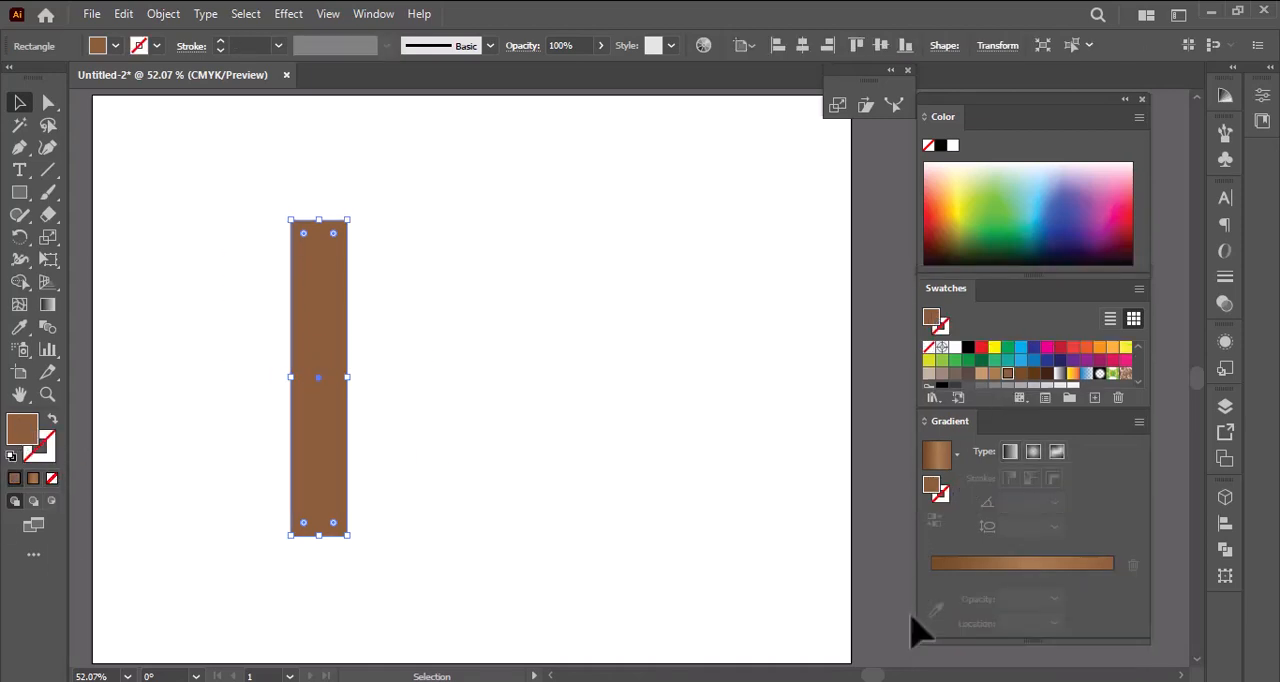
click(980, 566)
click(932, 598)
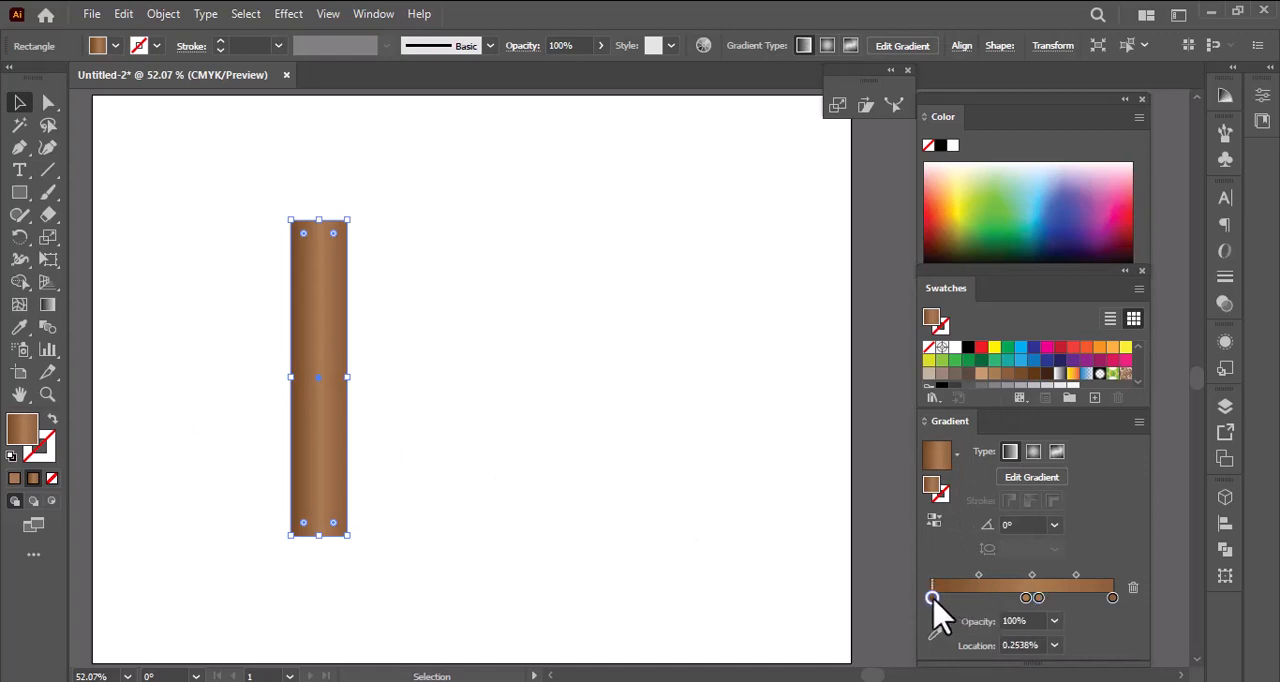
drag(1038, 598, 1038, 660)
mouse_move(1039, 598)
mouse_down()
mouse_move(1105, 598)
mouse_move(1056, 598)
mouse_up()
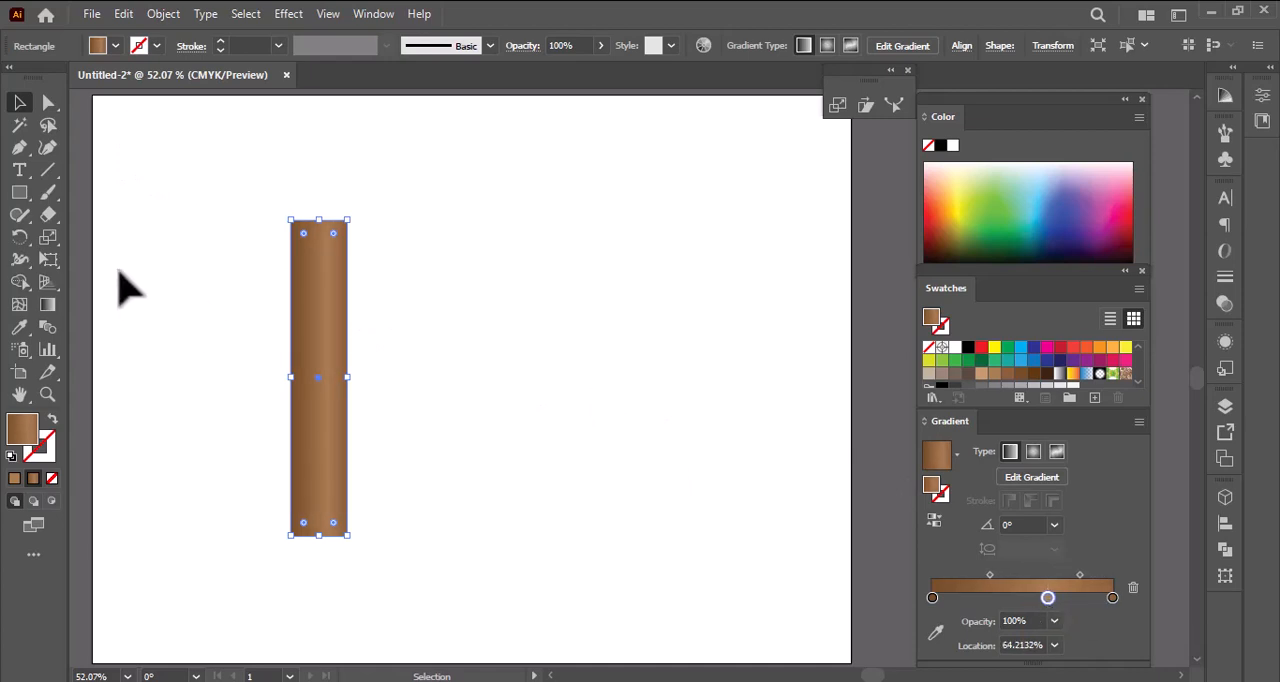
- Draw three stacked rectangles on top of the pillar, each wider than the one below, to form its capital
click(19, 192)
drag(249, 182, 383, 218)
drag(230, 147, 396, 180)
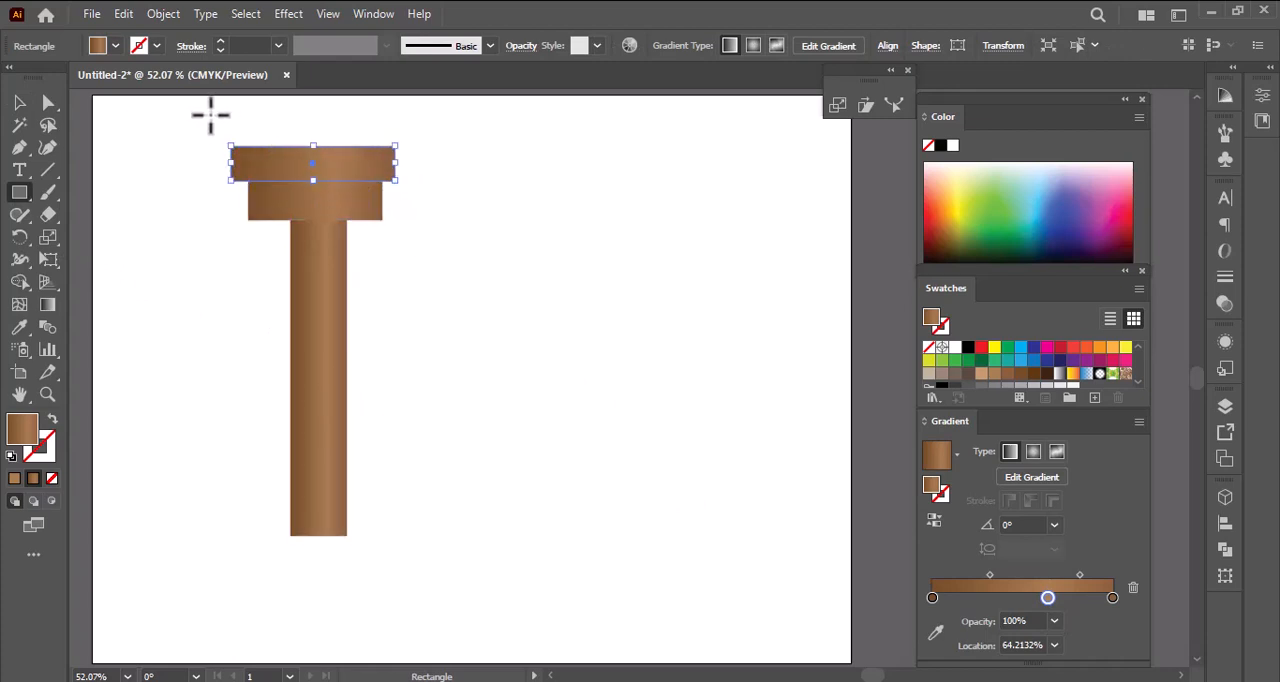
drag(210, 114, 418, 146)
- Draw a thin rectangle across the upper edge of the capital's middle block, matching that block's width
click(46, 394)
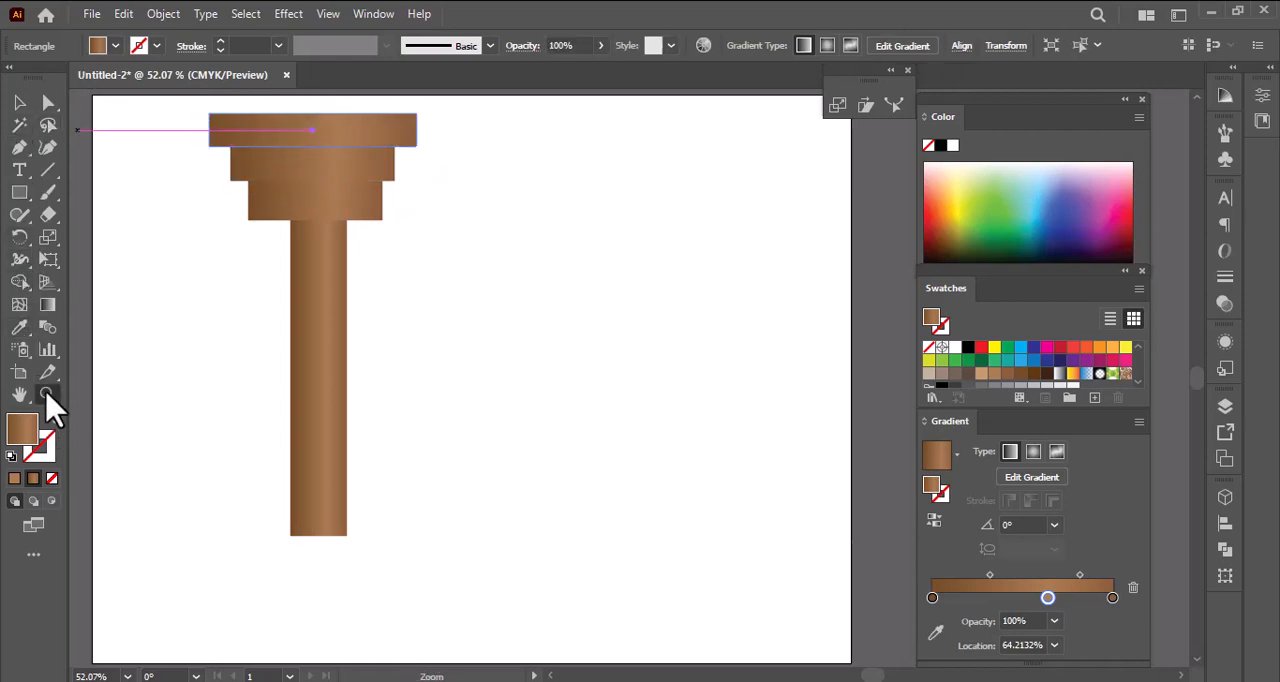
click(337, 171)
click(763, 417)
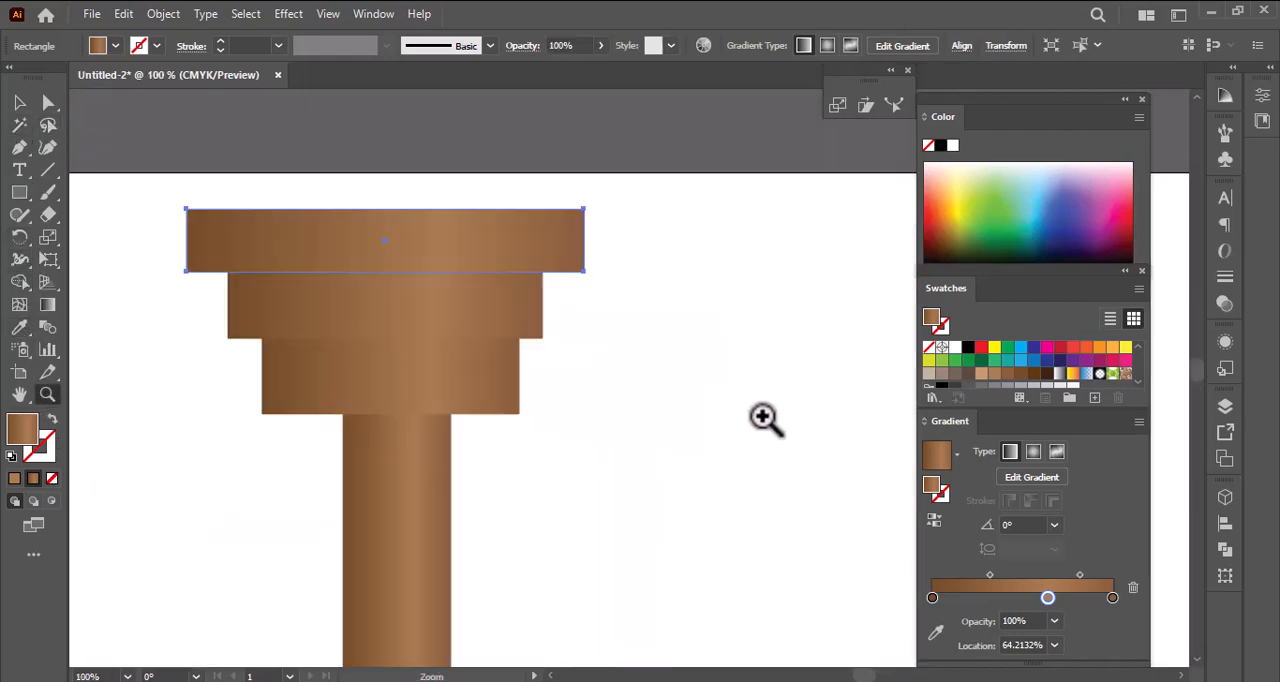
click(19, 190)
drag(229, 271, 543, 284)
- Set the thin strip's blending mode to Multiply and its opacity to 42%
click(355, 15)
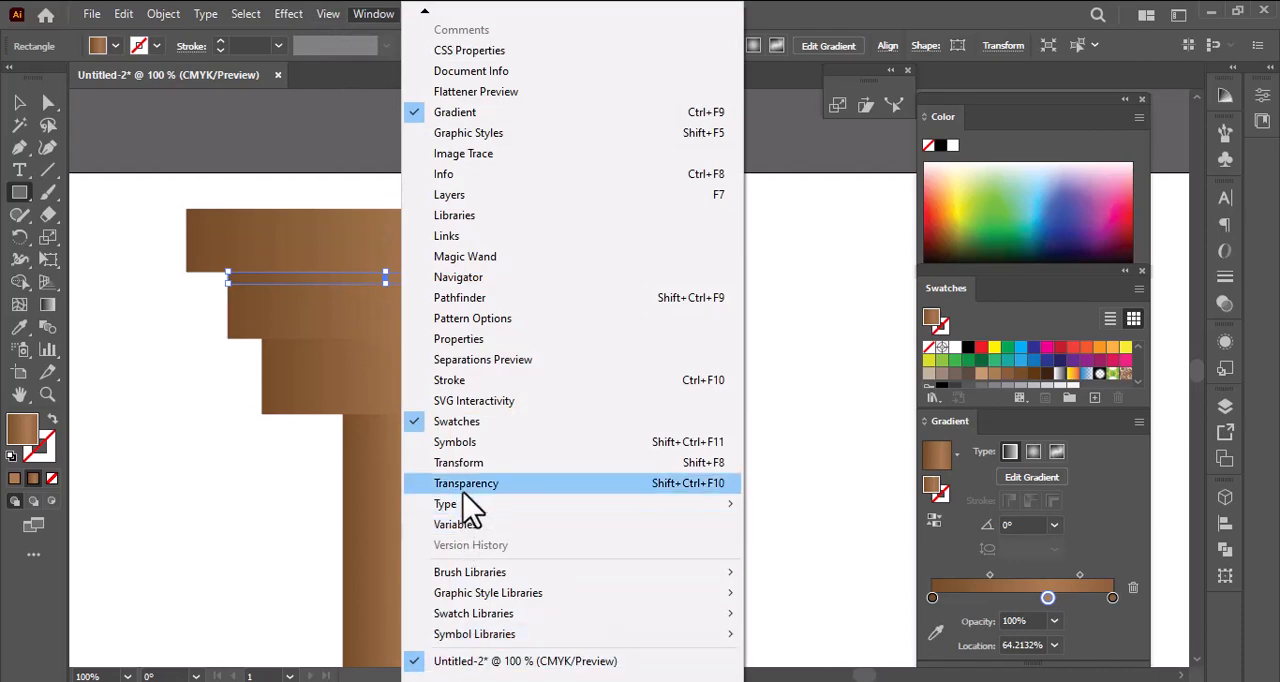
click(540, 484)
click(1055, 220)
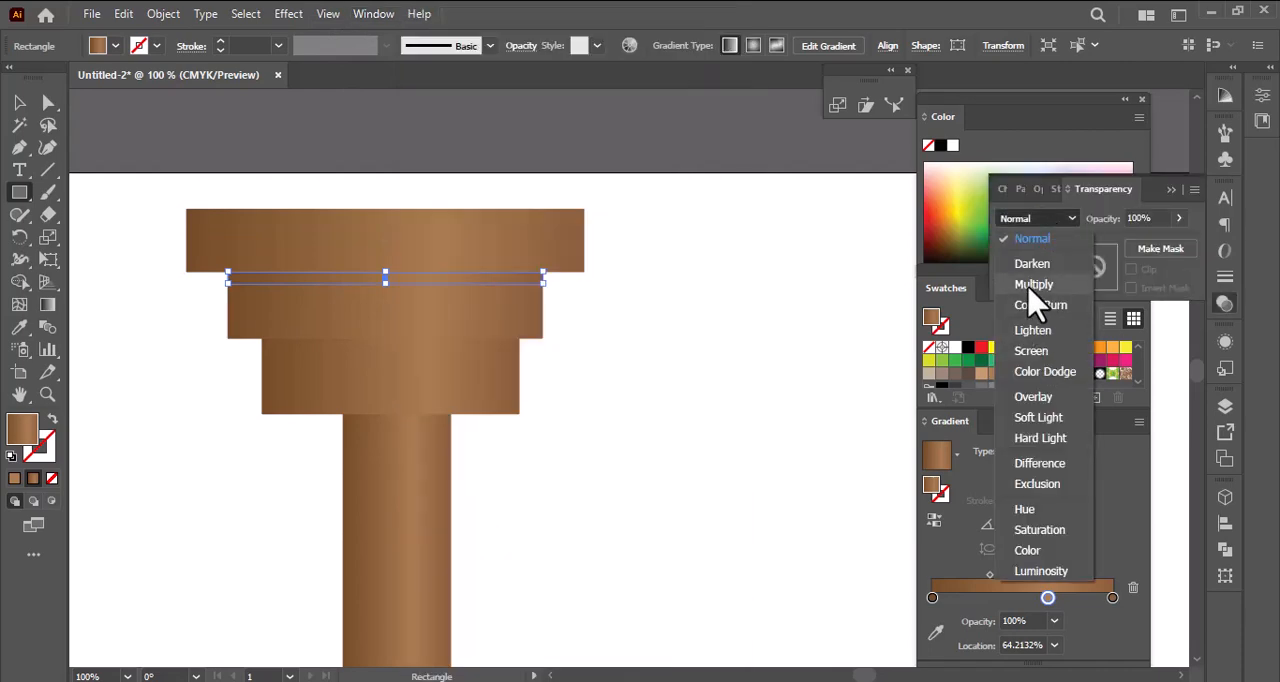
click(1040, 284)
click(1177, 218)
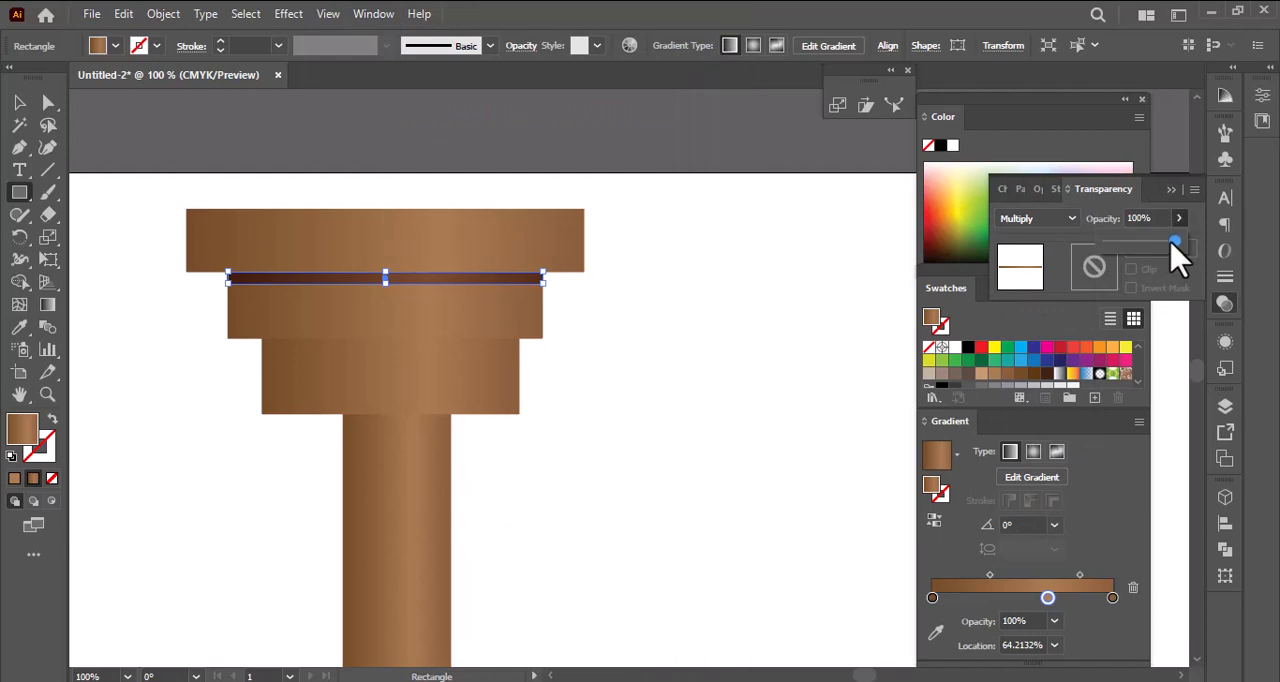
drag(1158, 243, 1138, 257)
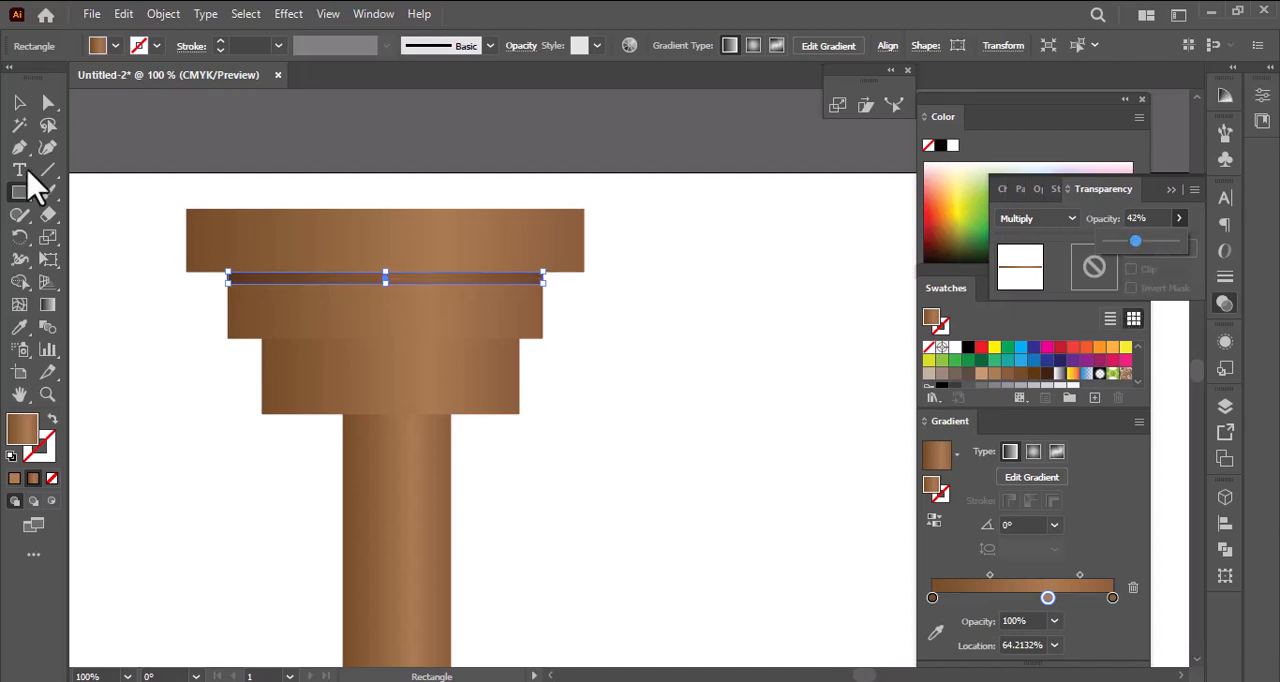
- Duplicate the shading strip onto the upper edge of the capital's lowest block and narrow it to that block's width
click(17, 103)
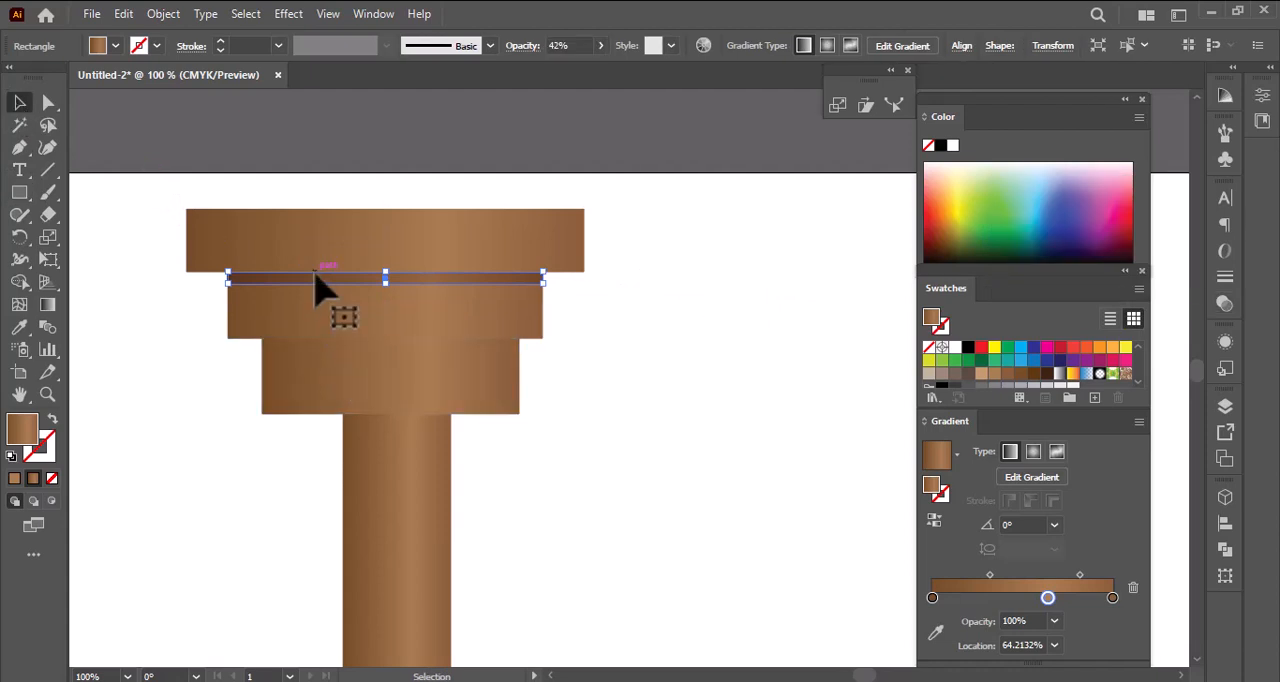
drag(316, 295, 333, 365)
drag(228, 343, 262, 343)
drag(541, 344, 520, 344)
drag(442, 352, 443, 430)
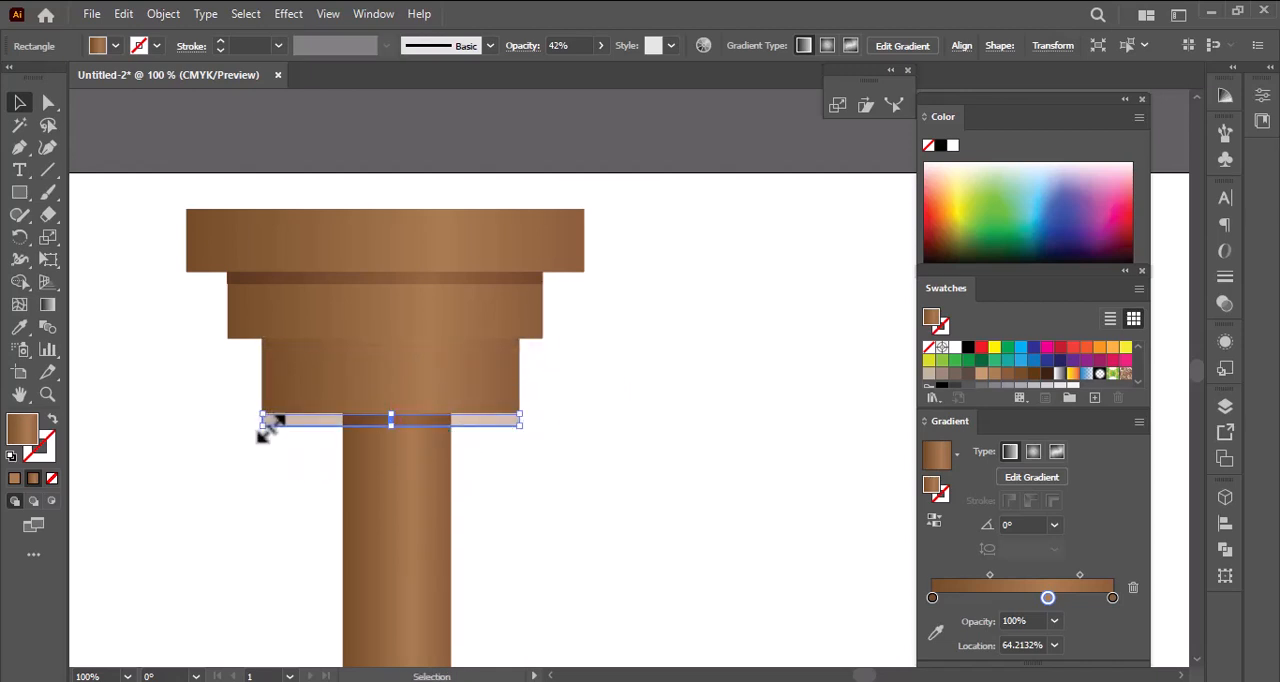
drag(270, 427, 360, 437)
key(ctrl+z)
key(ctrl+z)
- Duplicate the shading strip onto the pillar just below the capital and narrow it to the pillar's width
drag(292, 345, 343, 424)
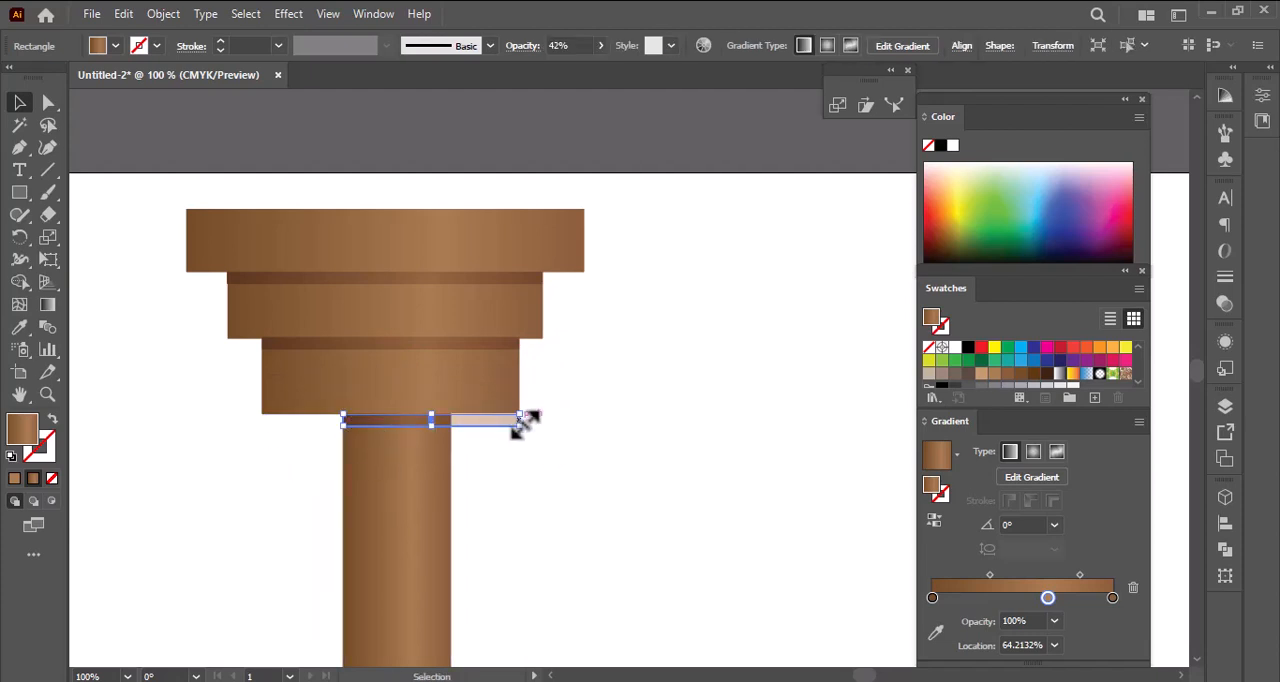
drag(516, 419, 450, 425)
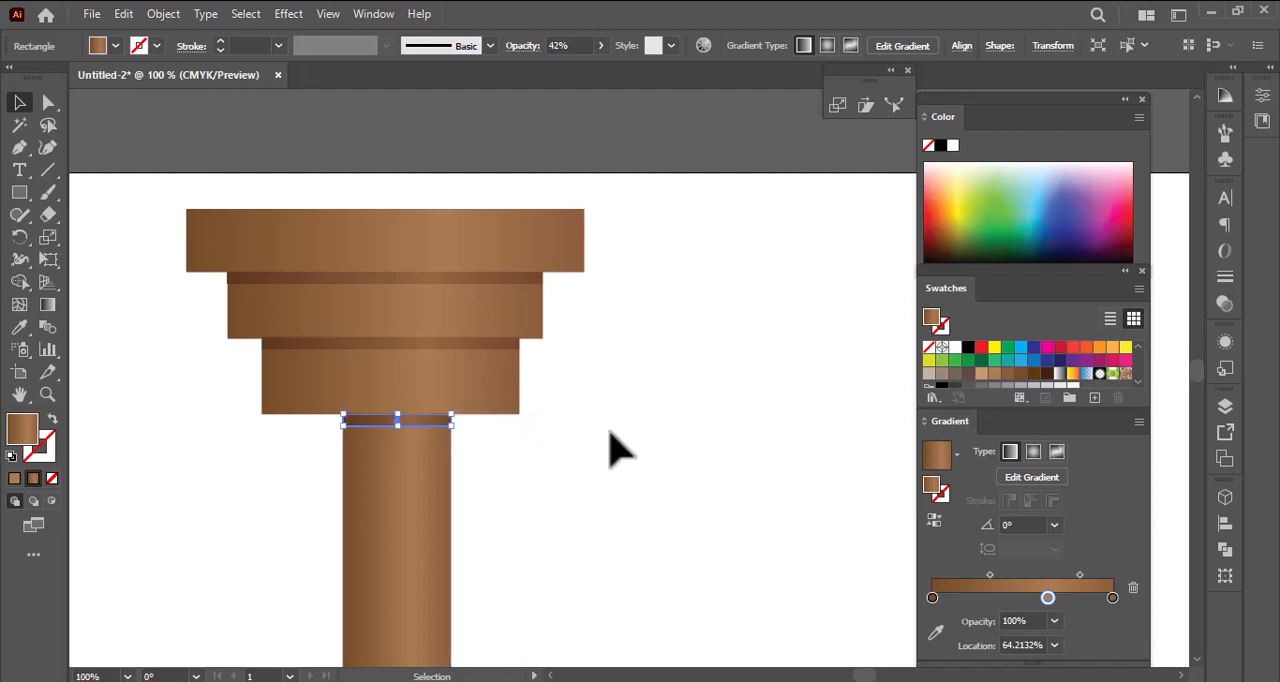
click(615, 450)
- Duplicate the capital blocks with their shading strips, rotate the copy 180° and place it at the pillar's foot as the base
key(ctrl+0)
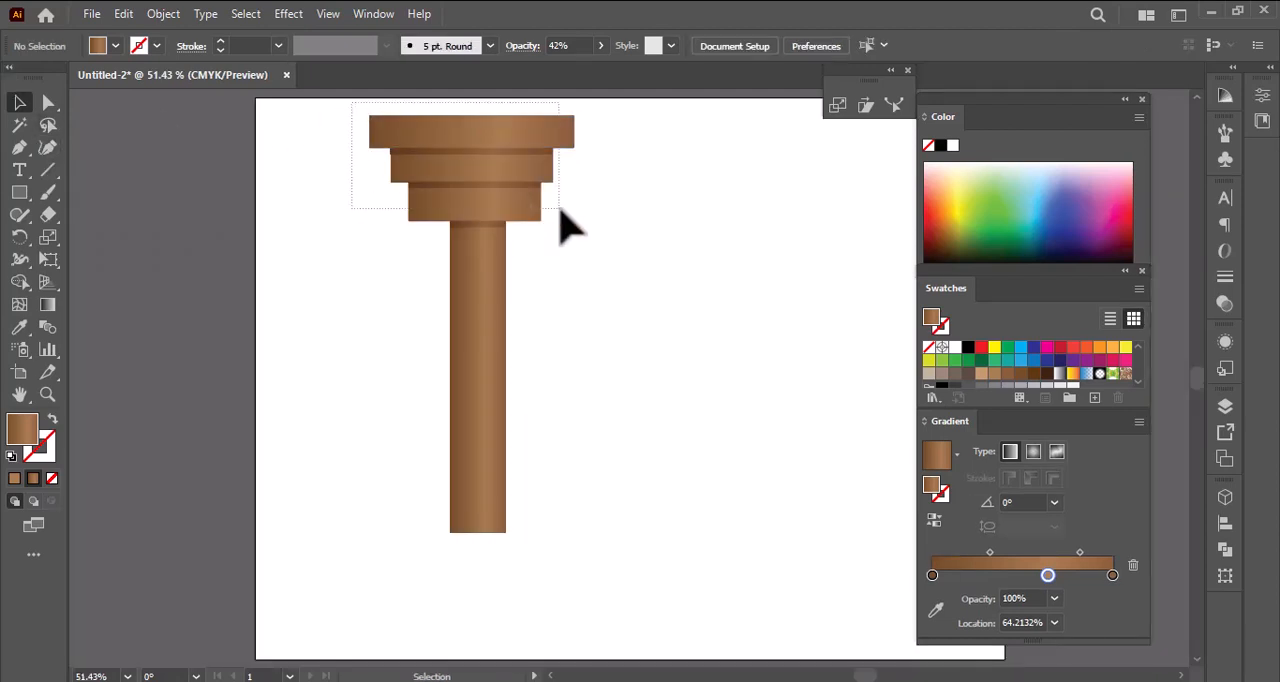
drag(560, 212, 747, 425)
key(ctrl+z)
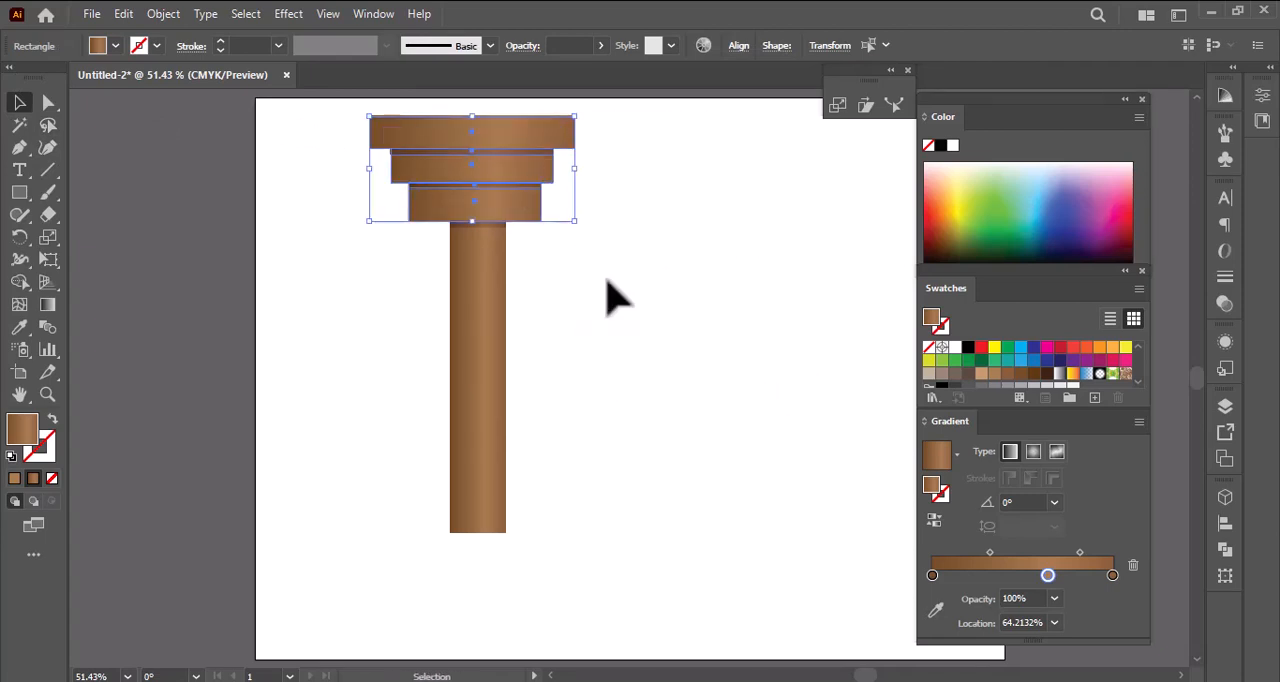
drag(523, 229, 586, 324)
drag(634, 418, 445, 634)
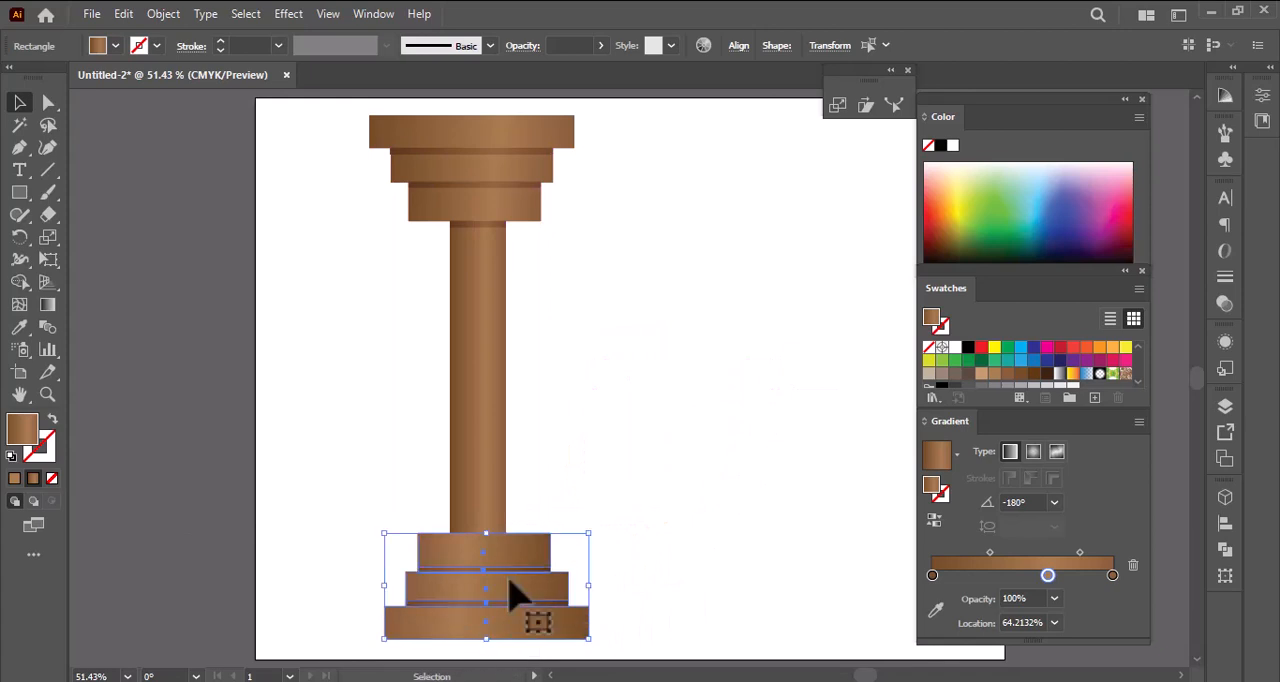
click(620, 375)
- Duplicate the shading strip from the pillar's upper end to its lower end, just above the base
click(487, 225)
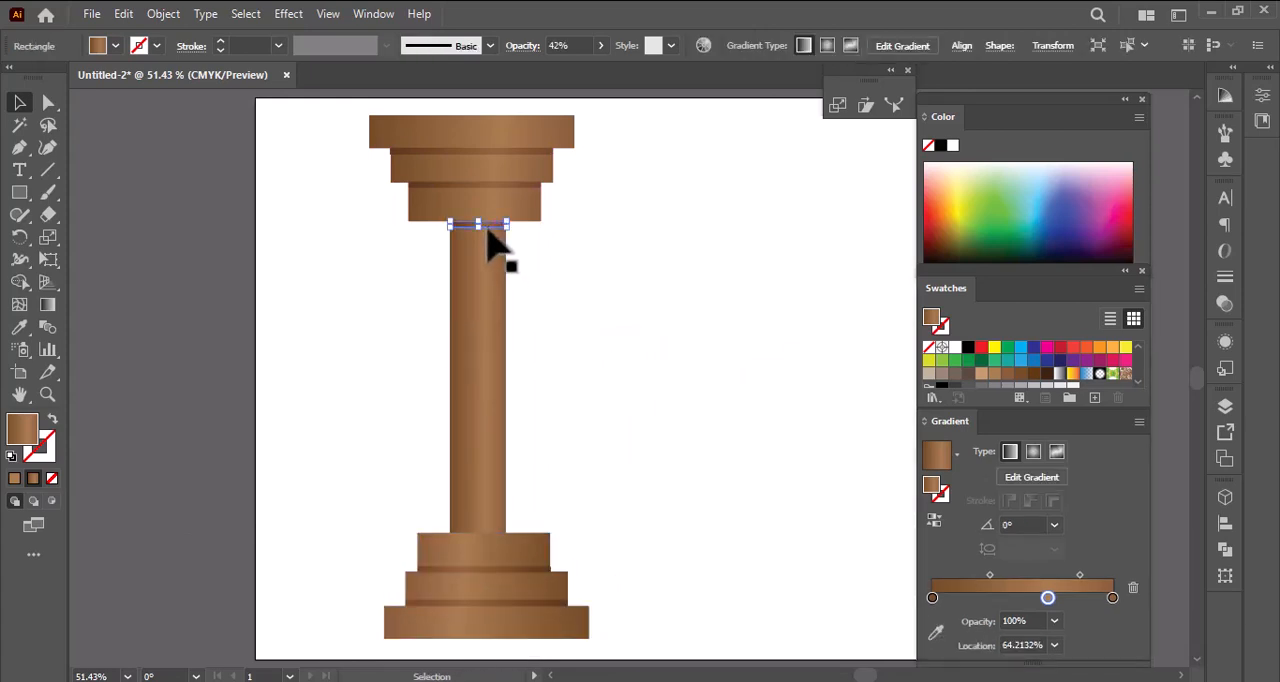
drag(488, 225, 494, 530)
click(697, 452)
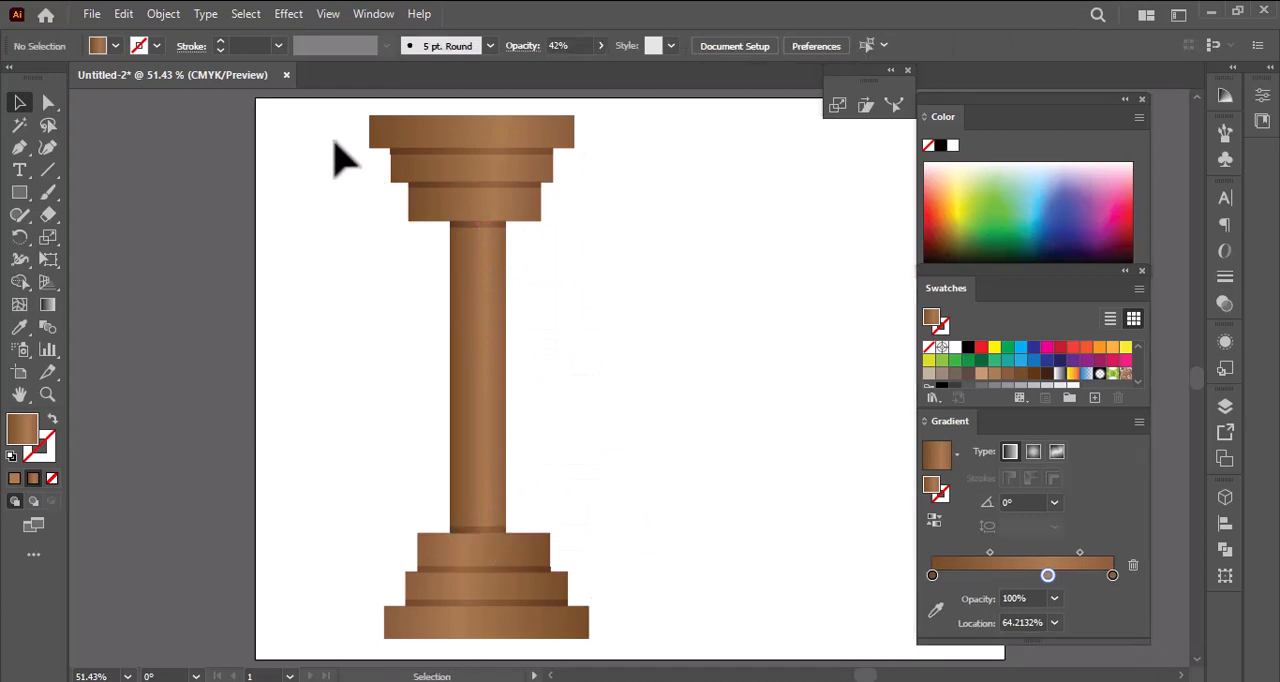
- Reduce the whole column's height and width and move it to the left edge of the artboard
drag(515, 242, 606, 645)
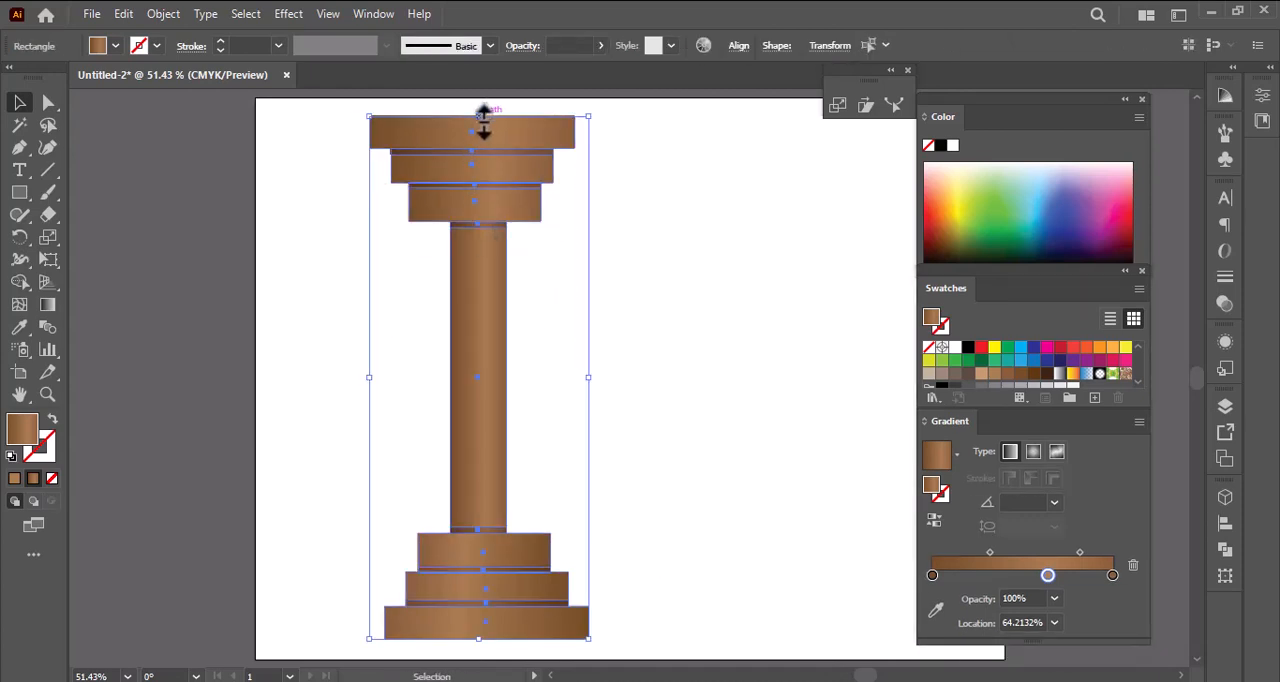
drag(483, 115, 483, 208)
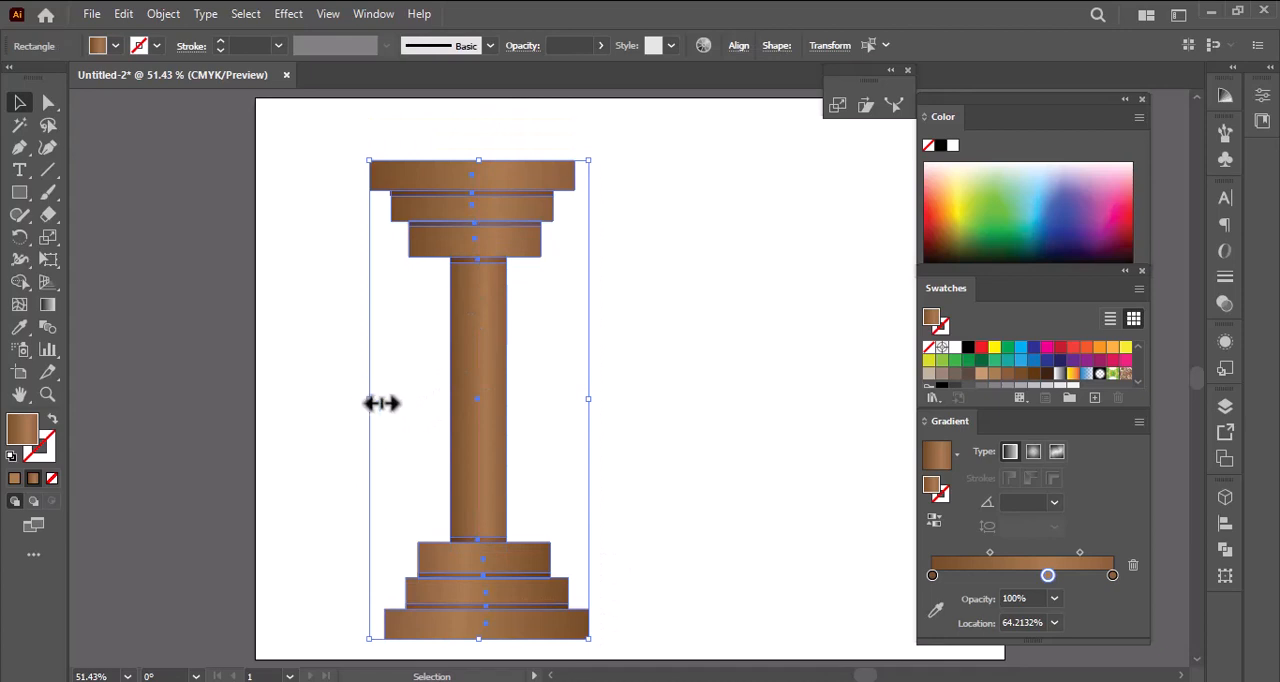
drag(381, 403, 391, 402)
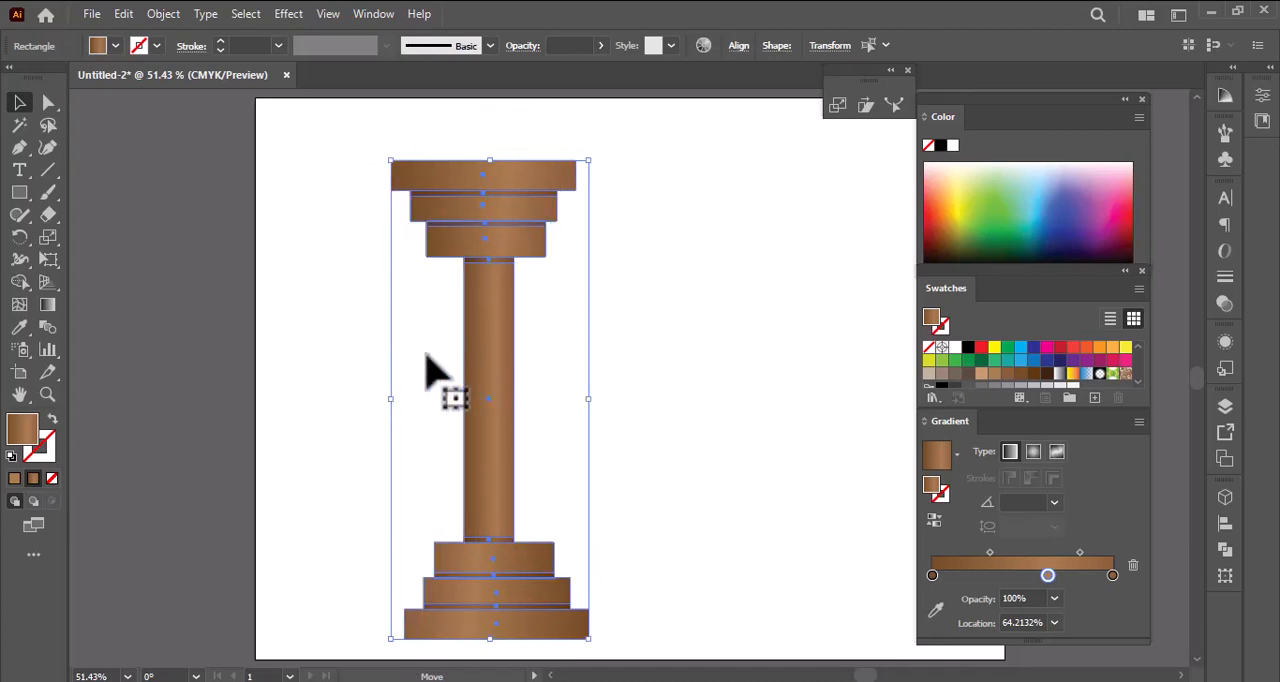
drag(426, 355, 357, 372)
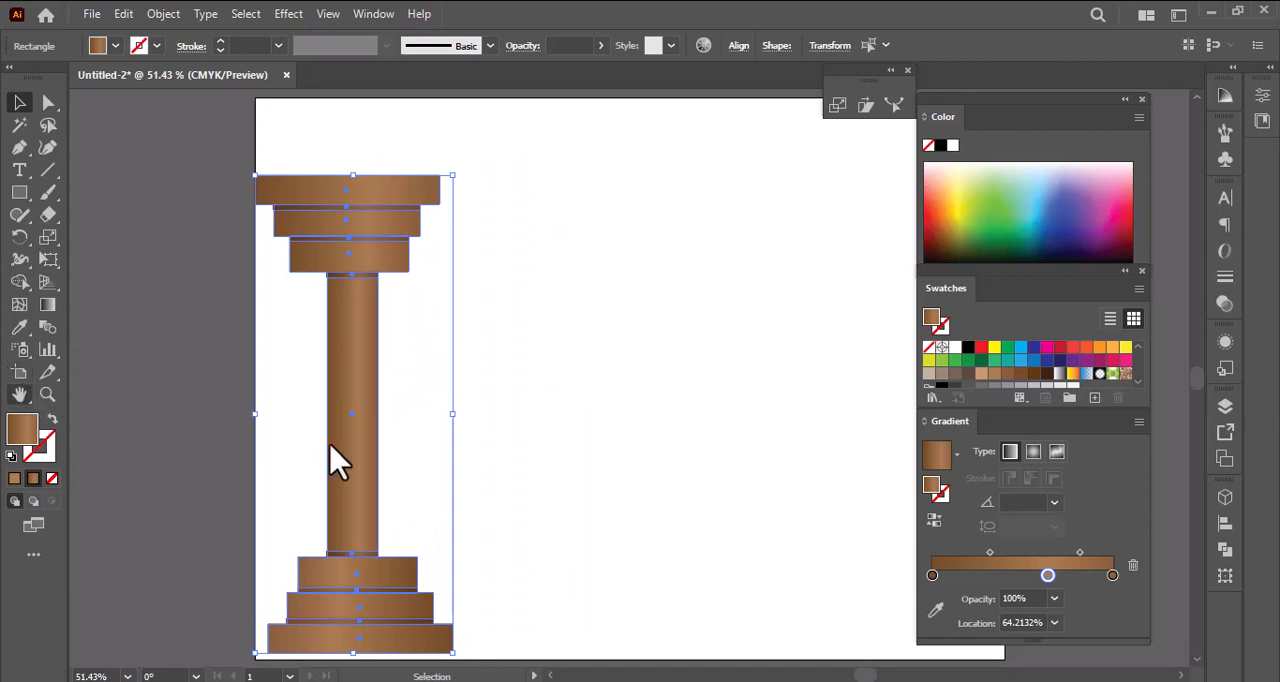
- Duplicate the whole column and place the copy level with it near the artboard's right edge
key(h)
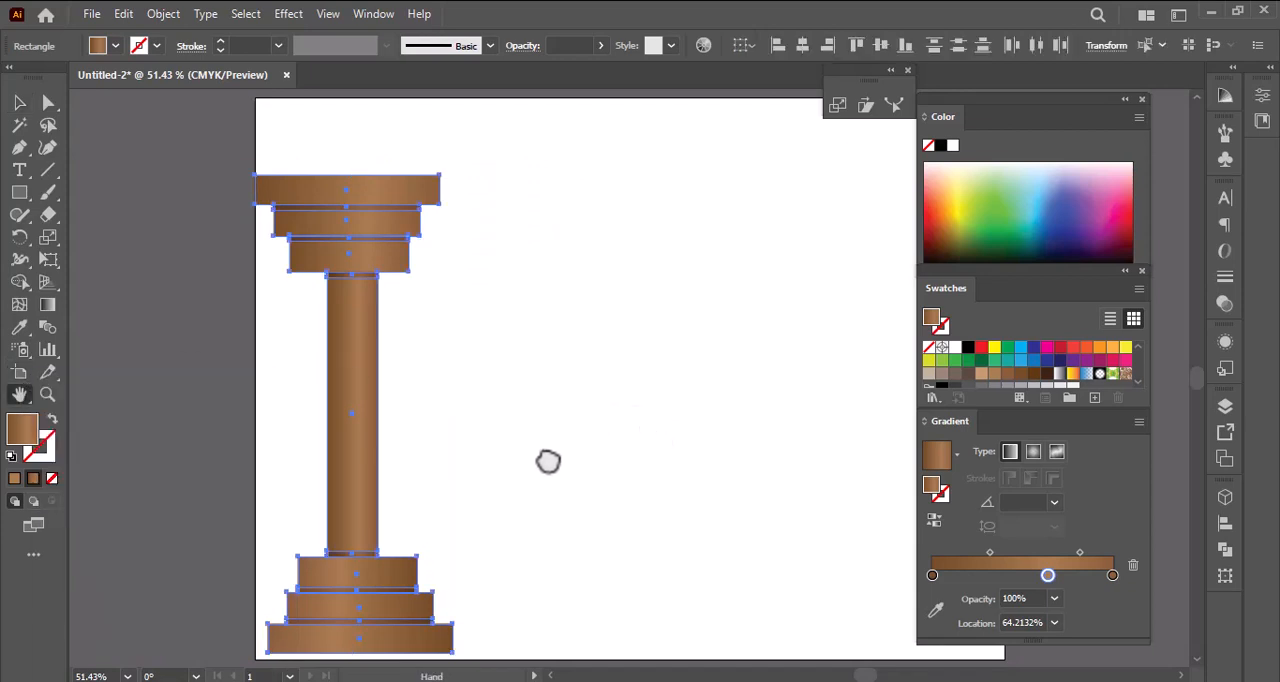
drag(548, 461, 378, 465)
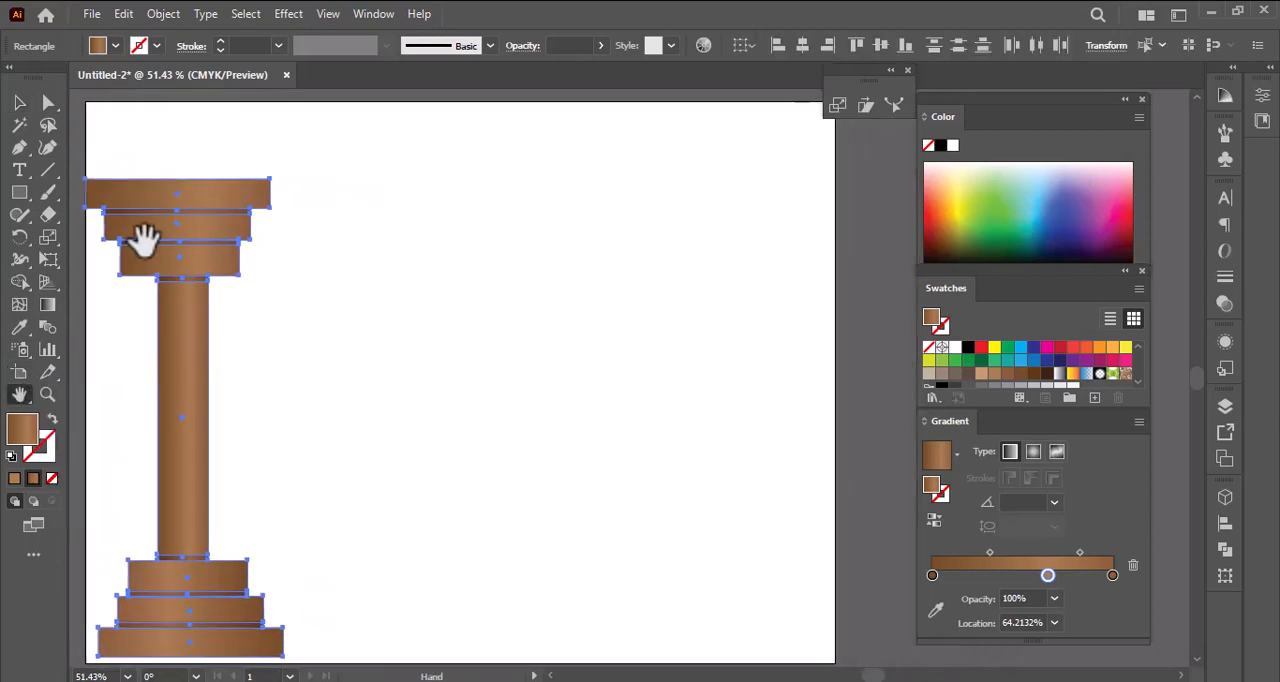
click(19, 102)
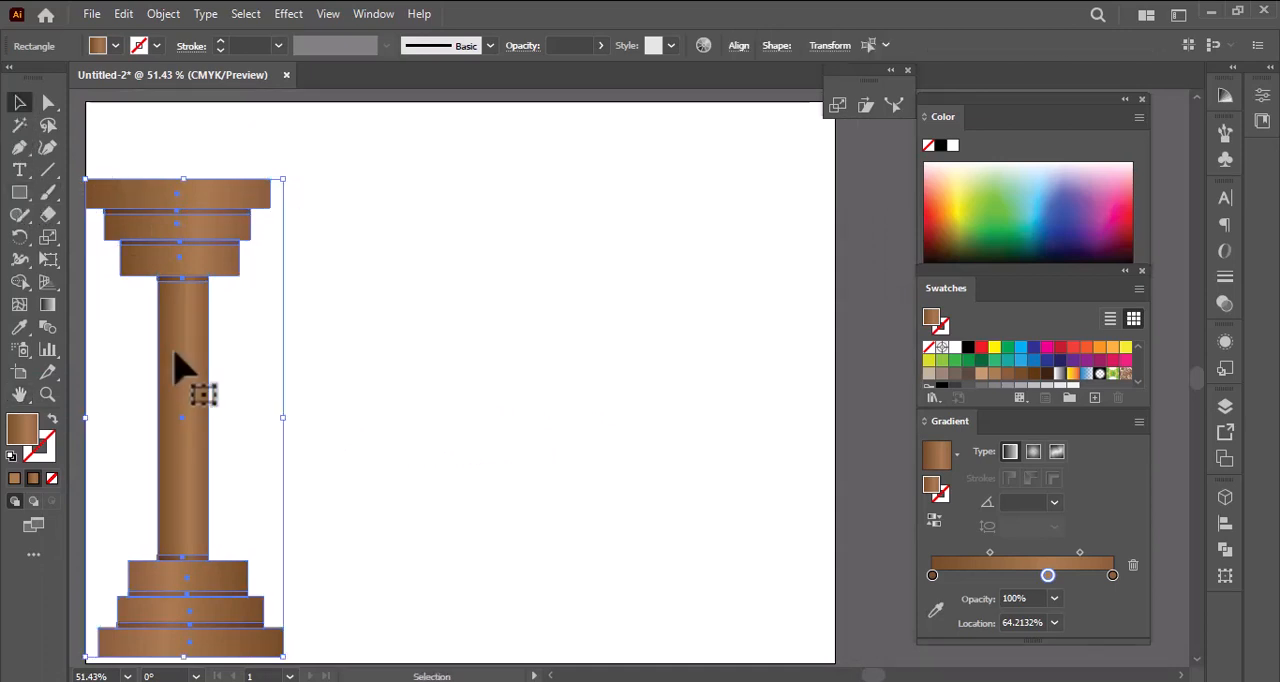
drag(176, 354, 724, 404)
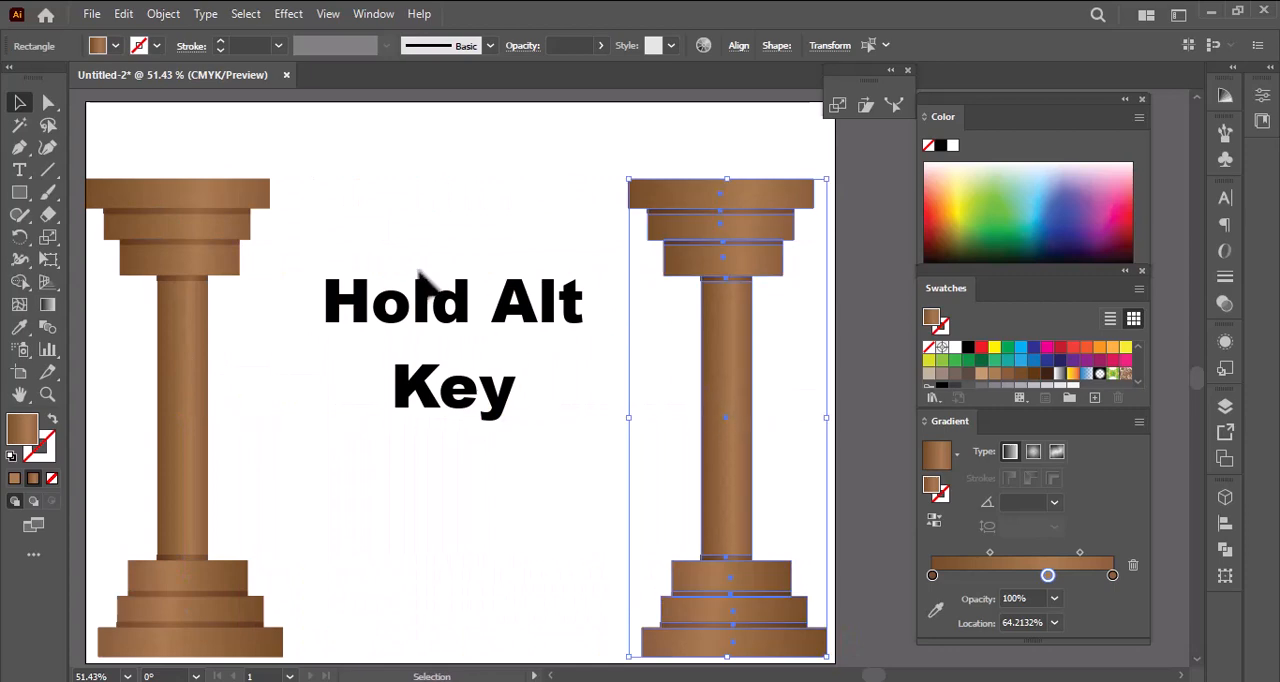
- Draw a long horizontal rectangle as a beam resting on both columns and spanning their outer edges
click(19, 192)
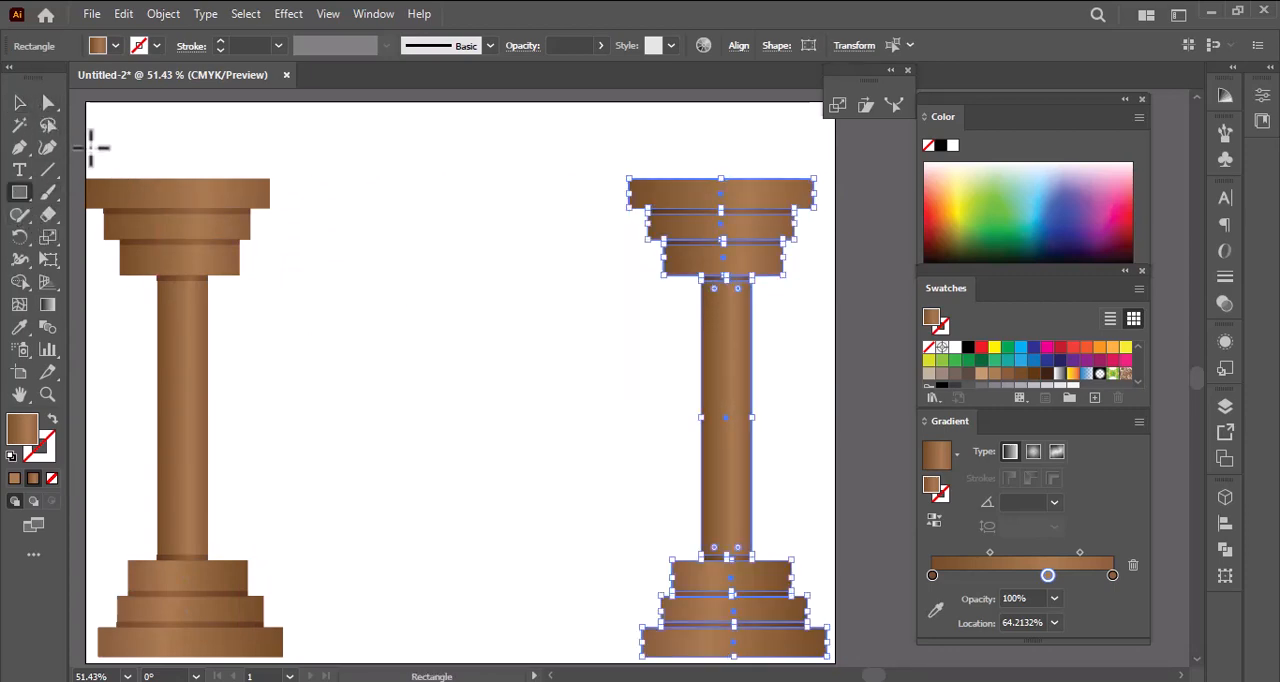
mouse_move(91, 148)
mouse_down()
mouse_move(340, 172)
mouse_move(777, 152)
mouse_move(830, 172)
mouse_move(815, 179)
mouse_up()
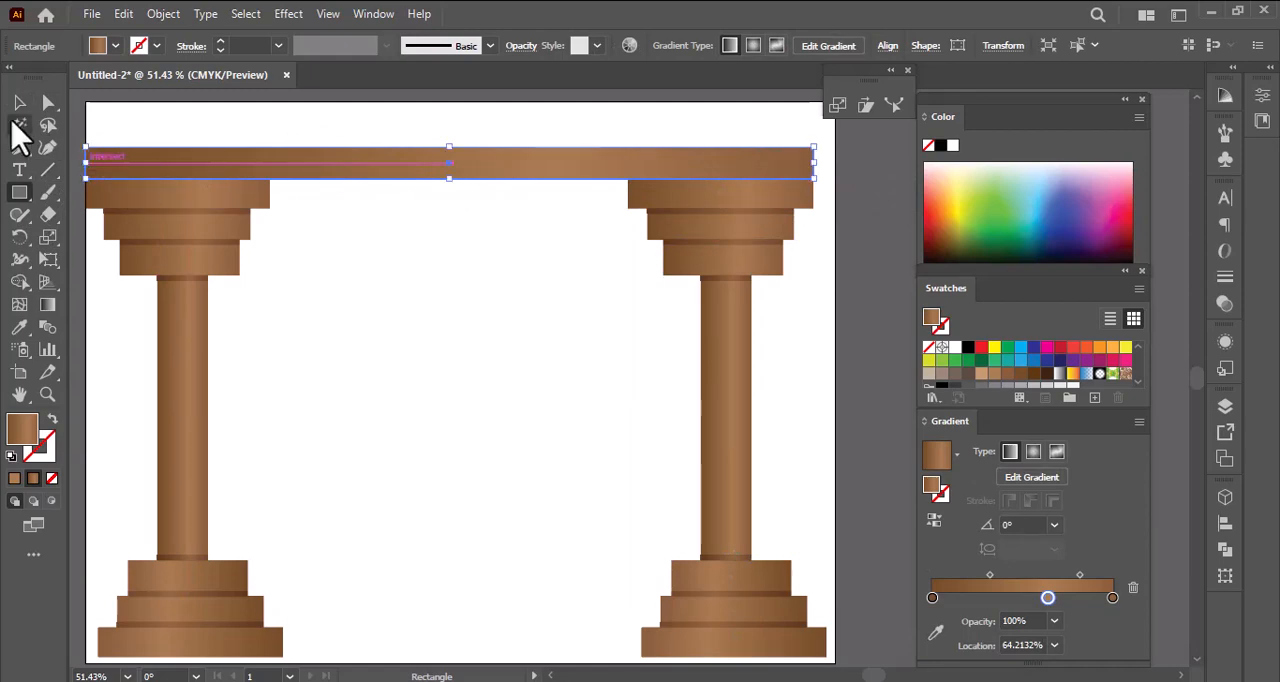
- Make the beam slightly taller and lighten its gradient with a light tan middle stop at about 49.5%
drag(450, 147, 454, 141)
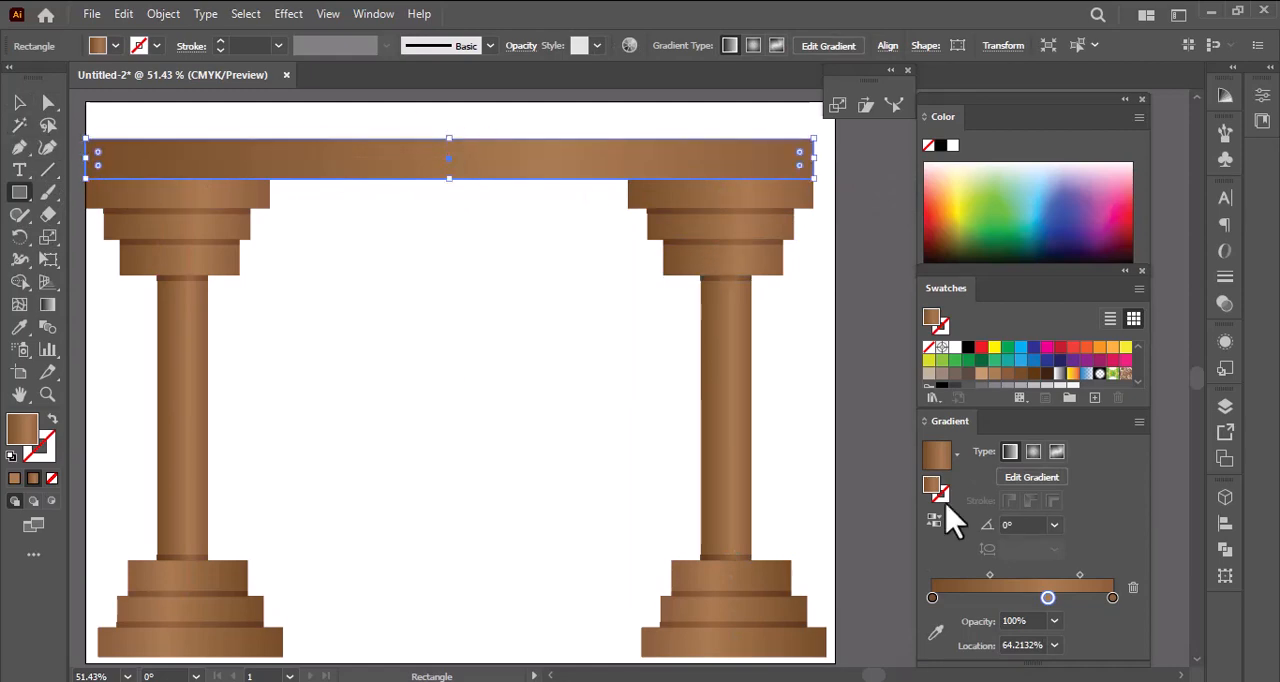
drag(930, 596, 1022, 597)
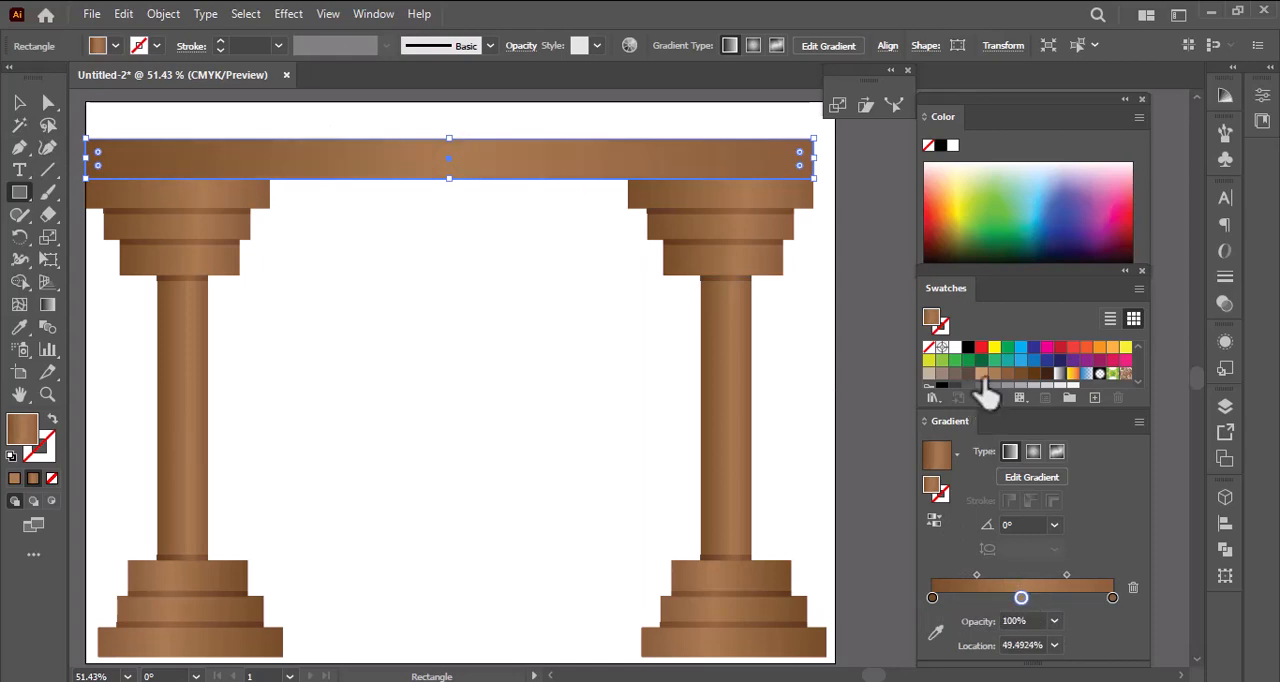
drag(983, 376, 1022, 592)
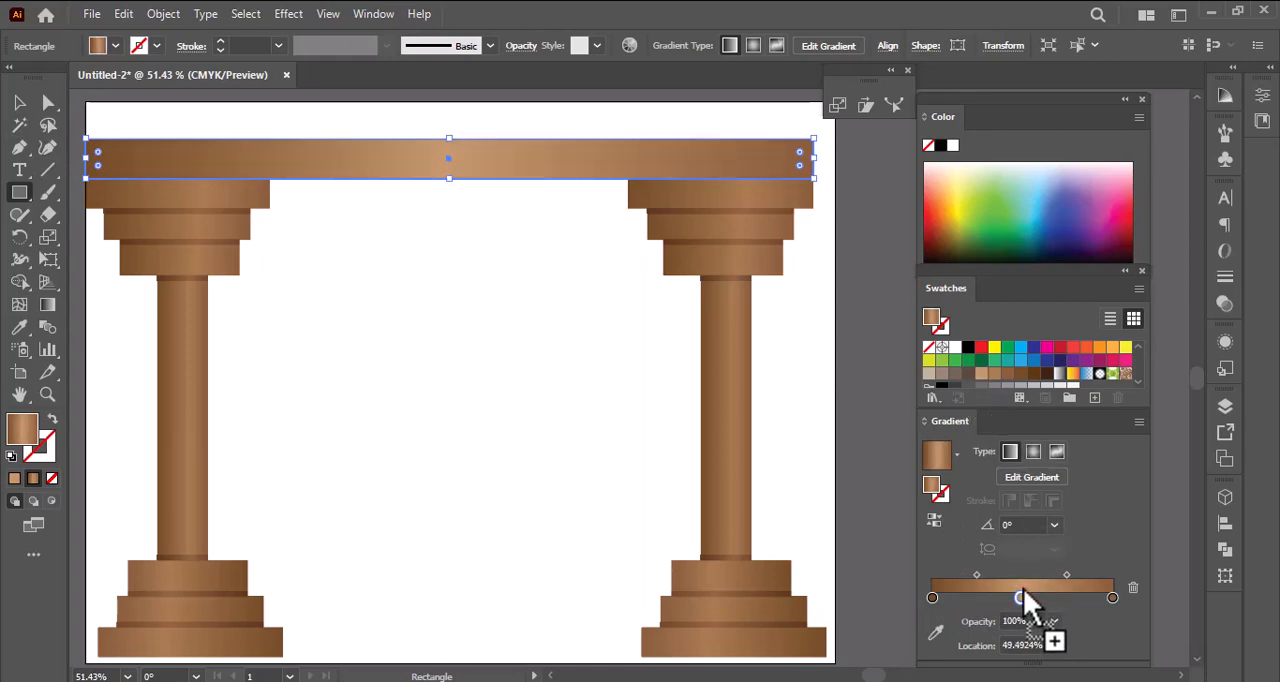
- Group both columns and the beam into one frame
click(19, 102)
drag(212, 200, 797, 665)
drag(781, 623, 781, 624)
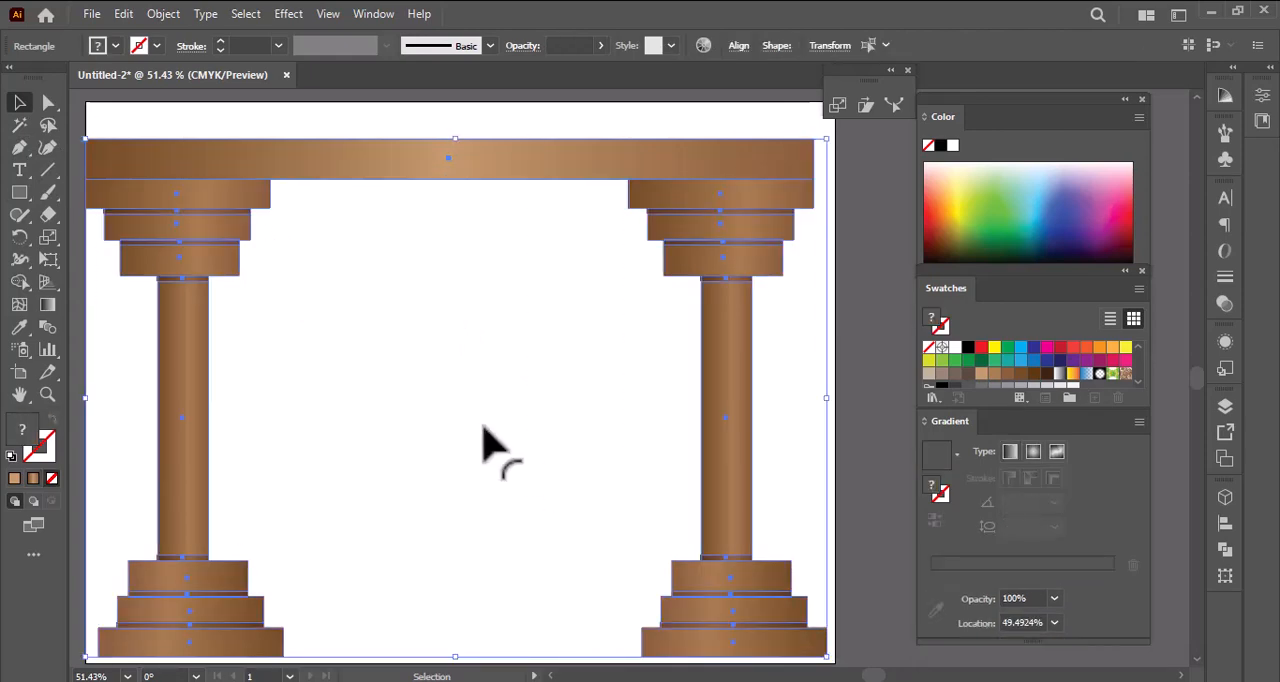
key(ctrl+g)
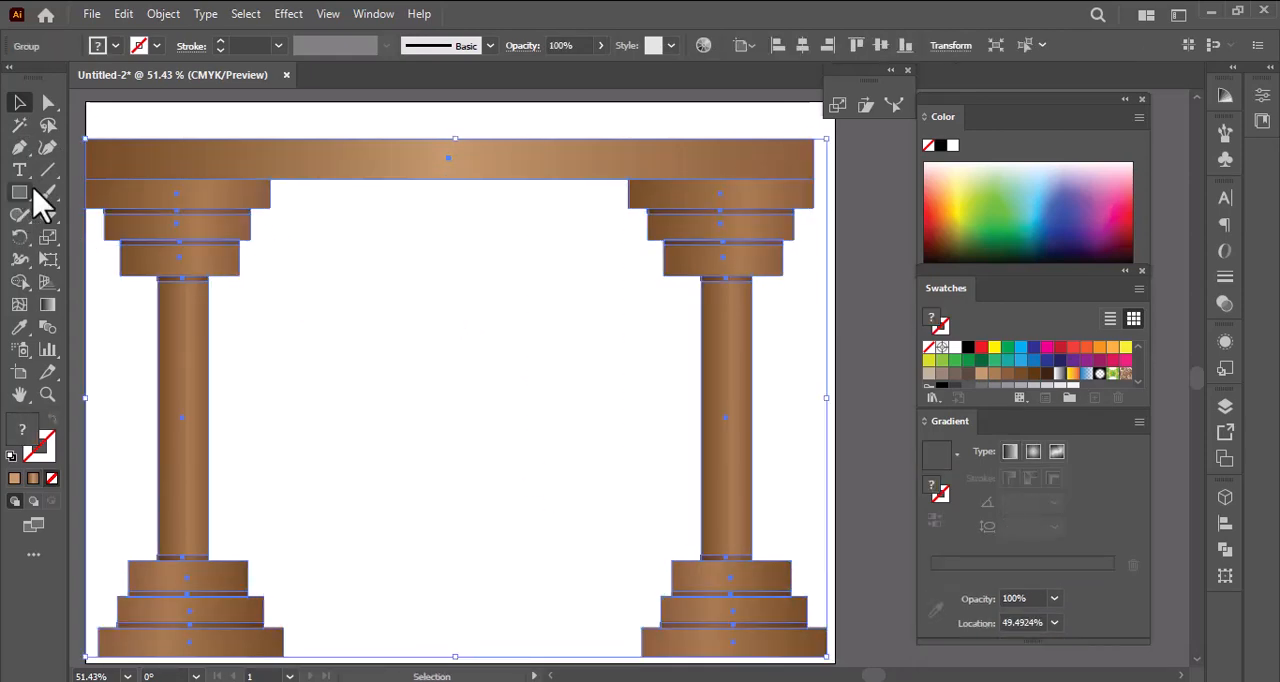
- Scale a smaller copy of the frame towards its centre and repeat the transformation until the copies recede to a vanishing point
key(s)
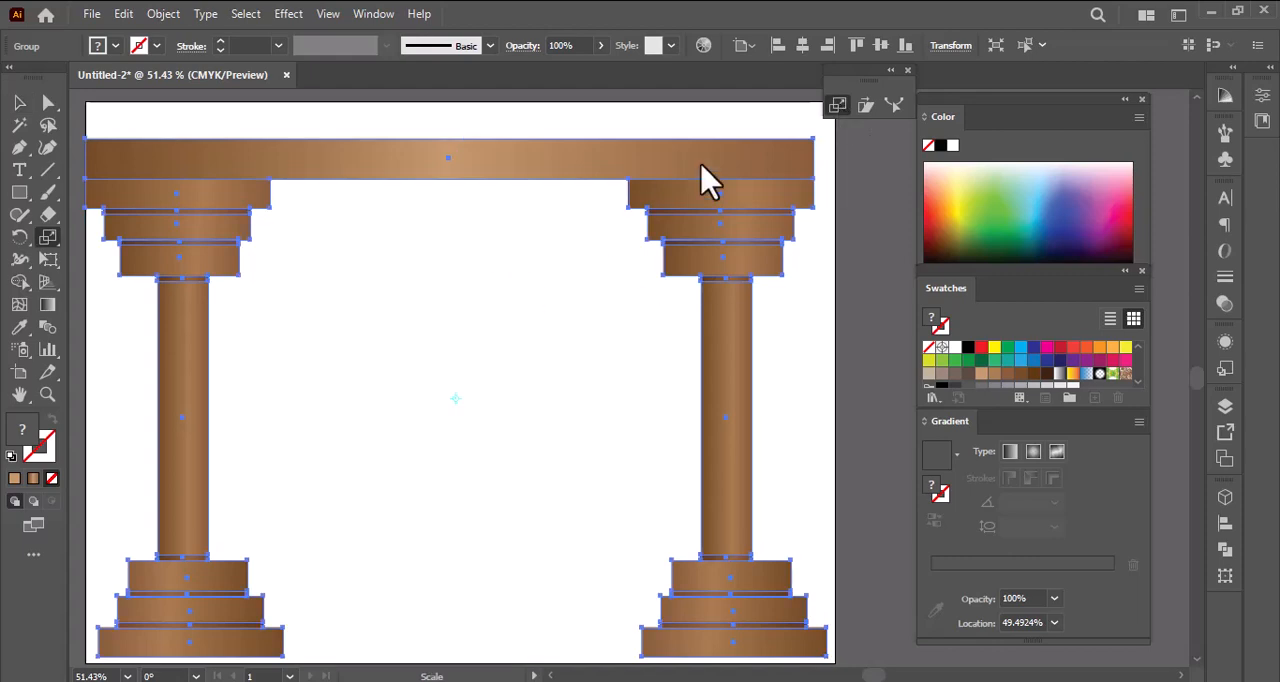
drag(797, 141, 700, 230)
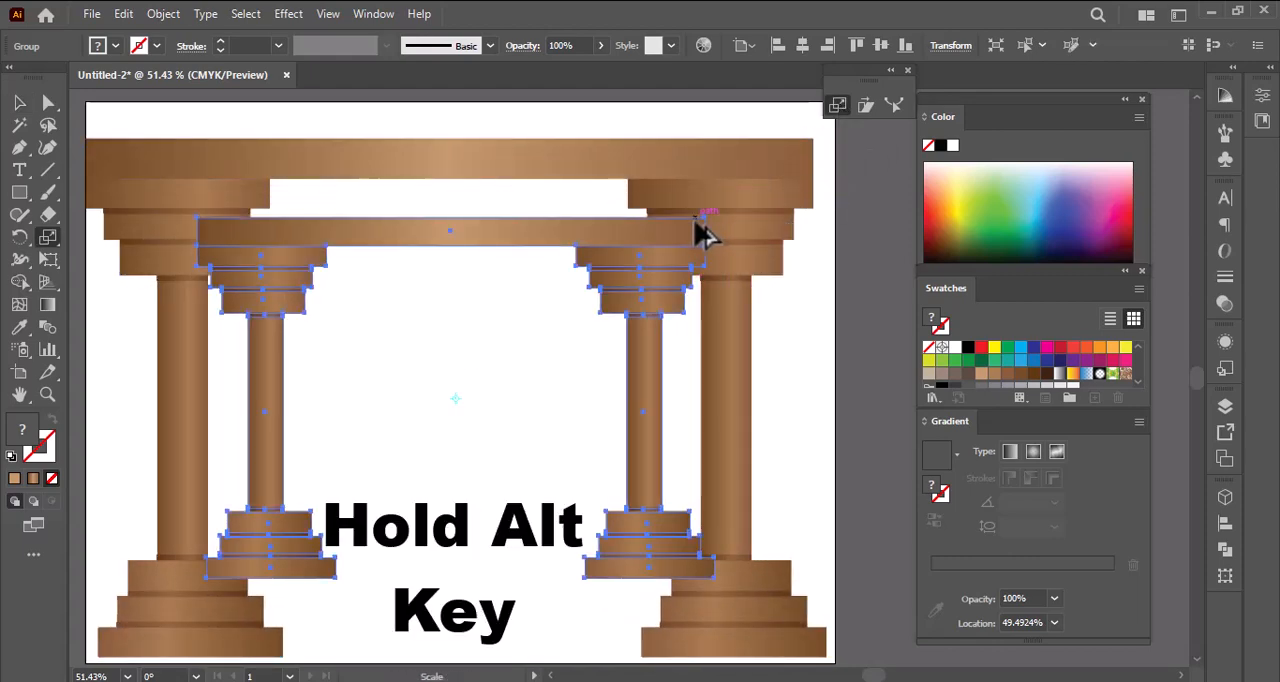
key(ctrl+d)
key(ctrl+d)
key(ctrl+d)
key(ctrl+d)
key(ctrl+d)
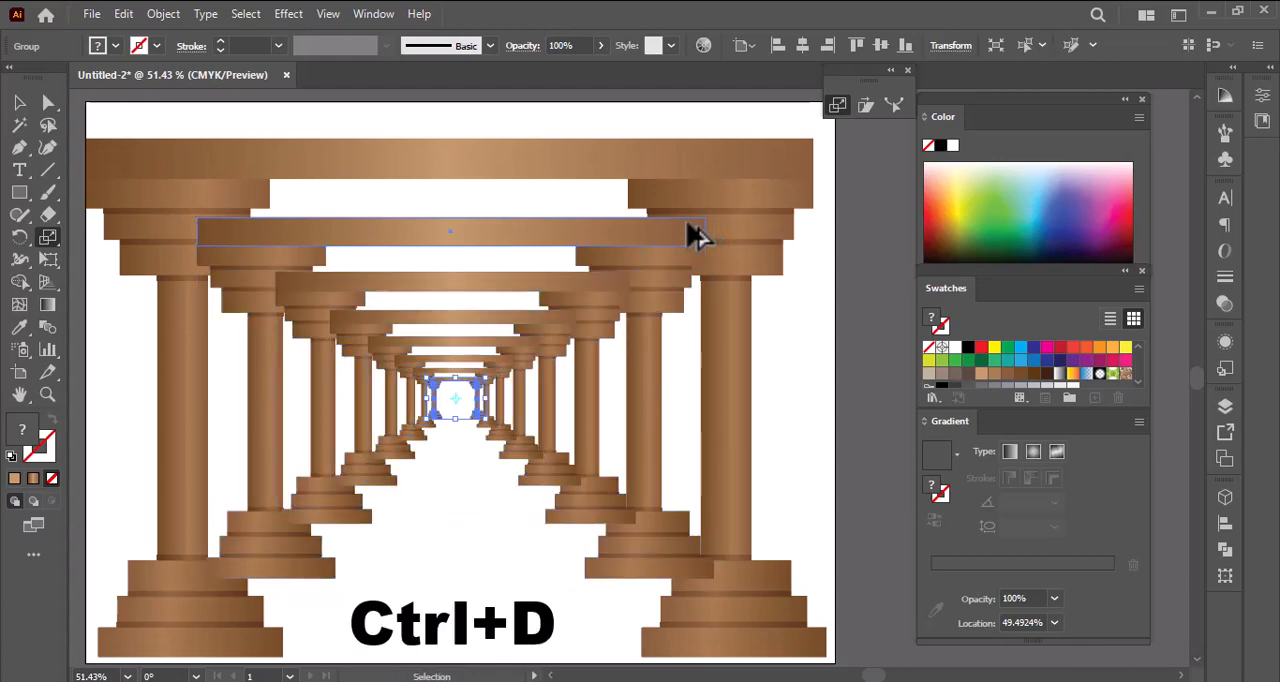
key(ctrl+d)
key(ctrl+d)
key(ctrl+d)
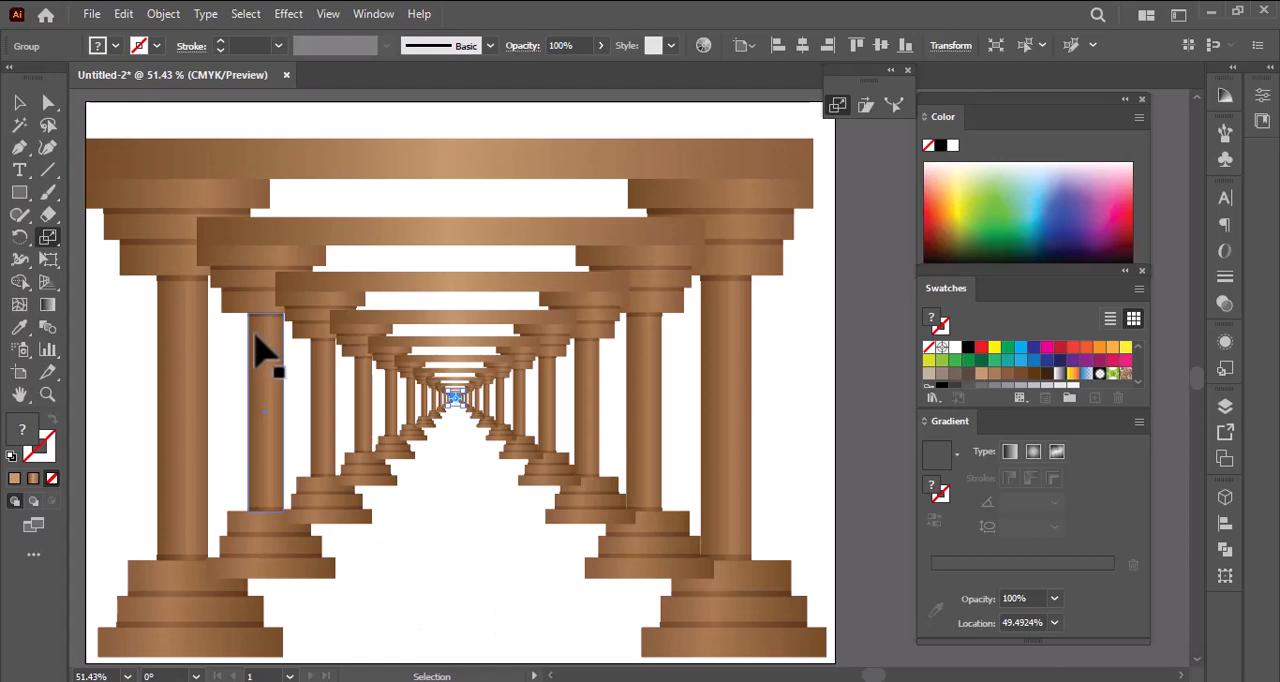
- Send all the smaller frame copies behind the largest, outermost frame
click(19, 103)
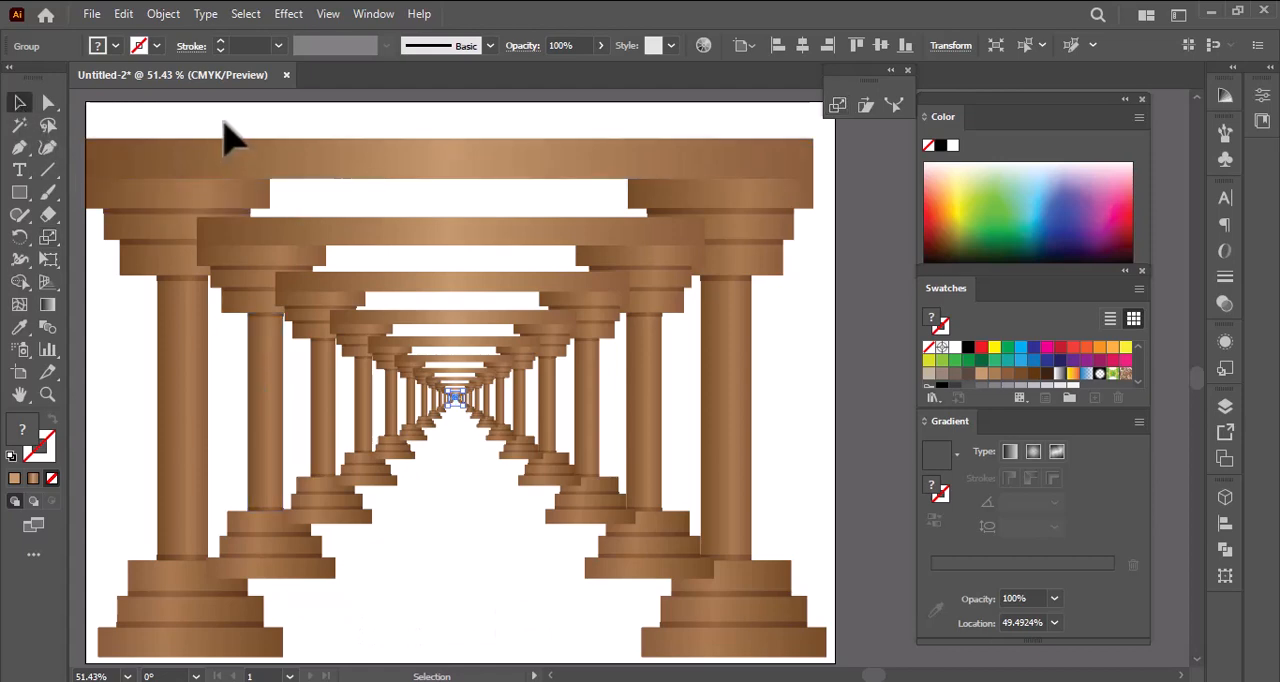
key(ctrl+a)
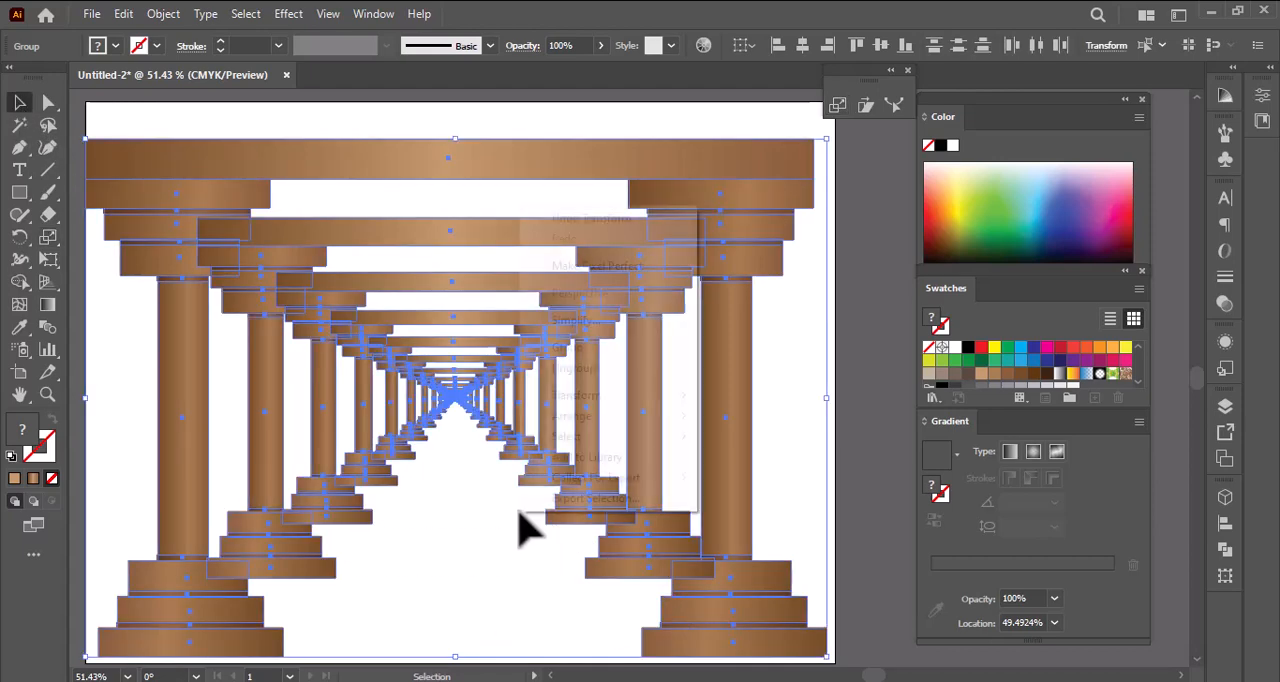
right_click(519, 513)
click(453, 495)
click(309, 176)
click(486, 538)
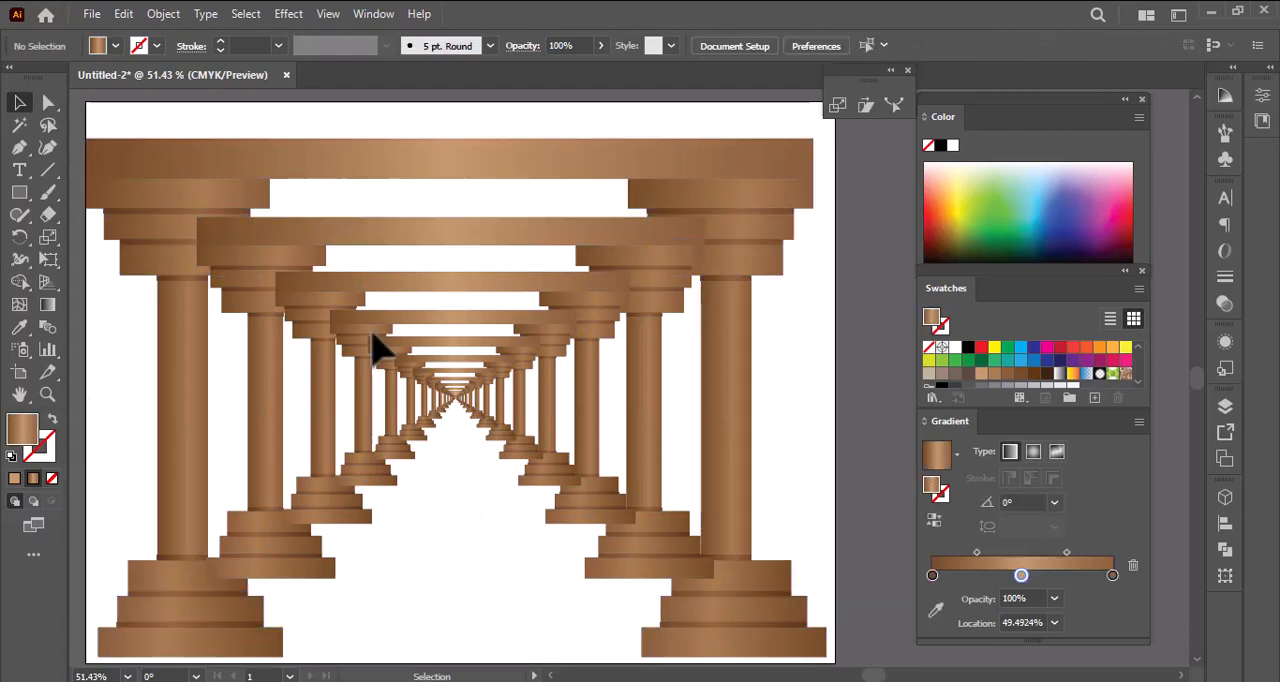
click(500, 492)
right_click(500, 494)
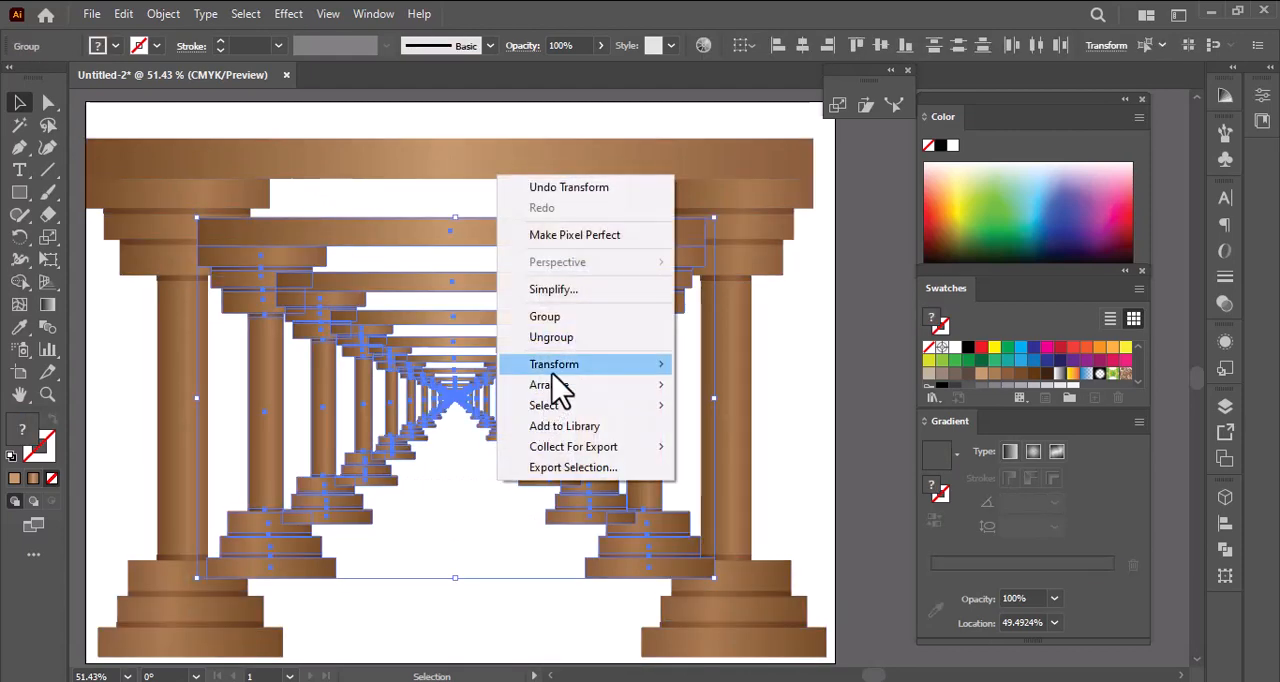
mouse_move(559, 390)
click(745, 446)
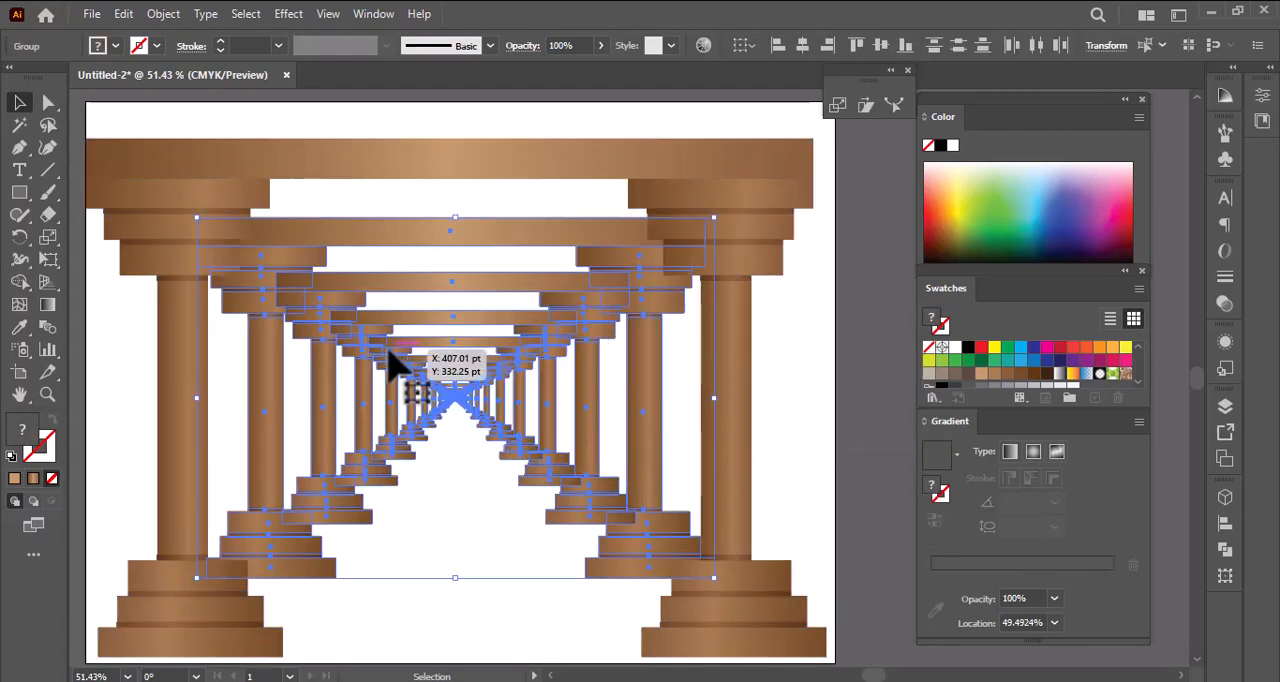
click(466, 531)
- Send the third-largest frame to the back, followed by the fourth-largest frame
right_click(340, 288)
mouse_move(460, 514)
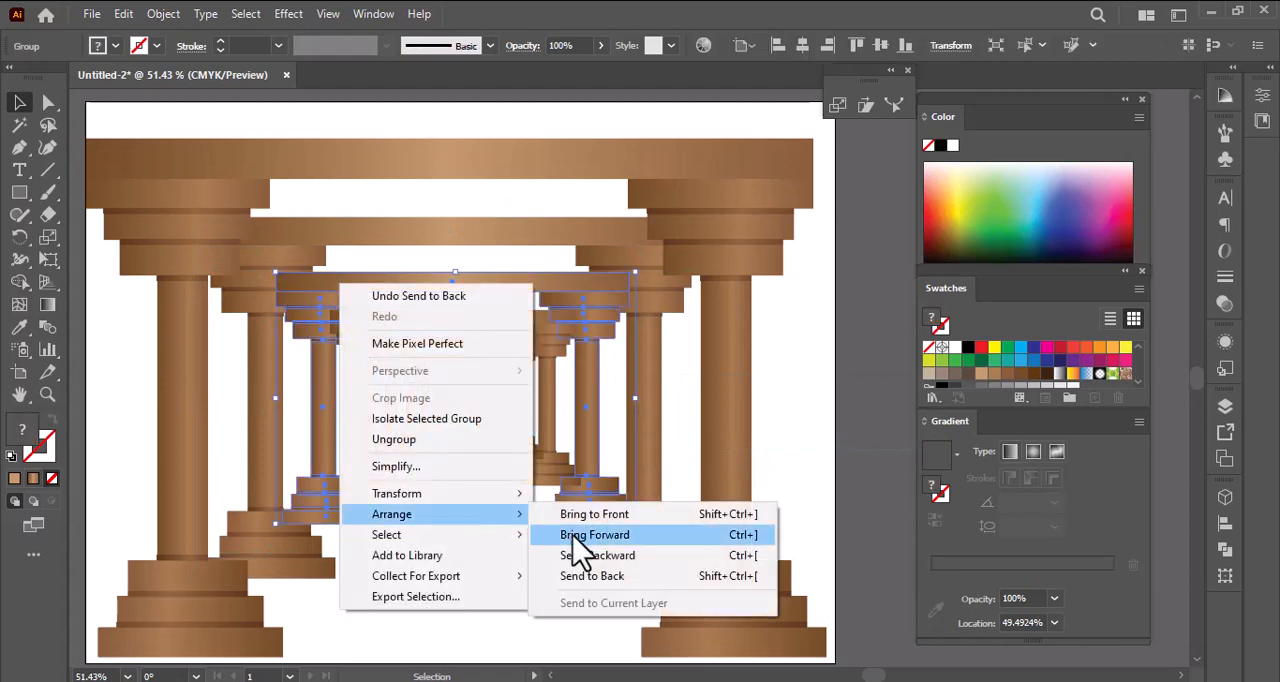
click(586, 576)
click(482, 564)
right_click(350, 324)
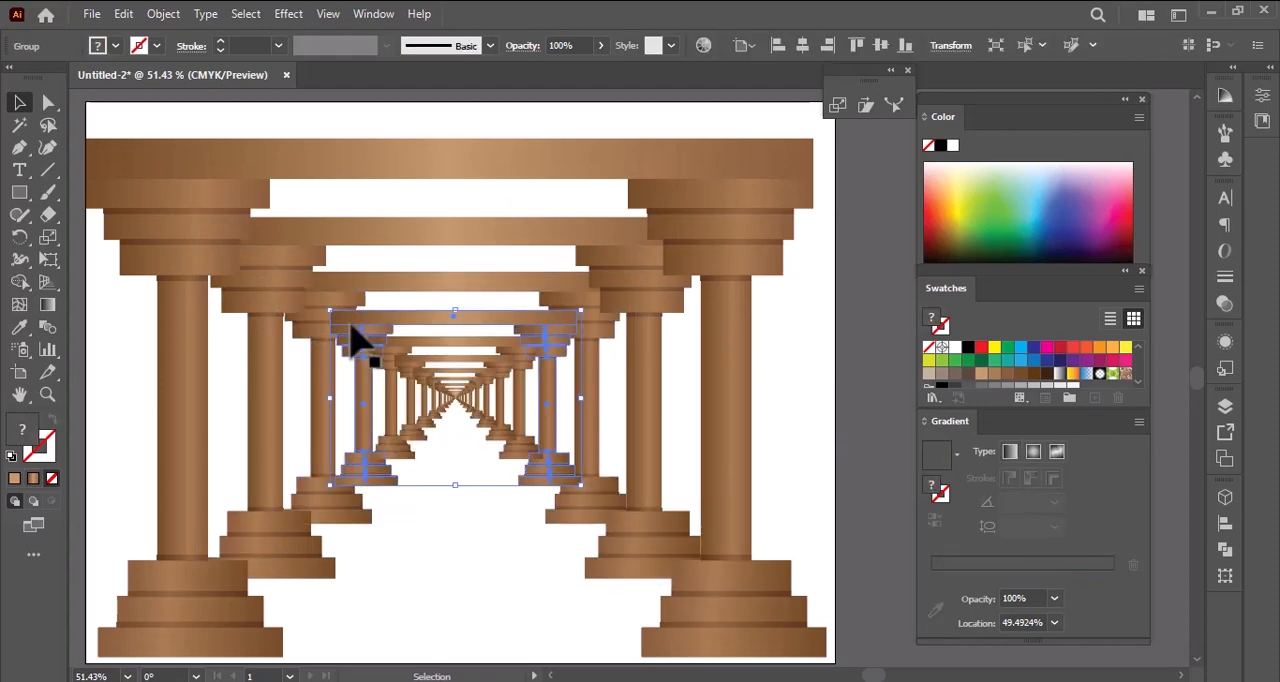
mouse_move(495, 558)
click(629, 616)
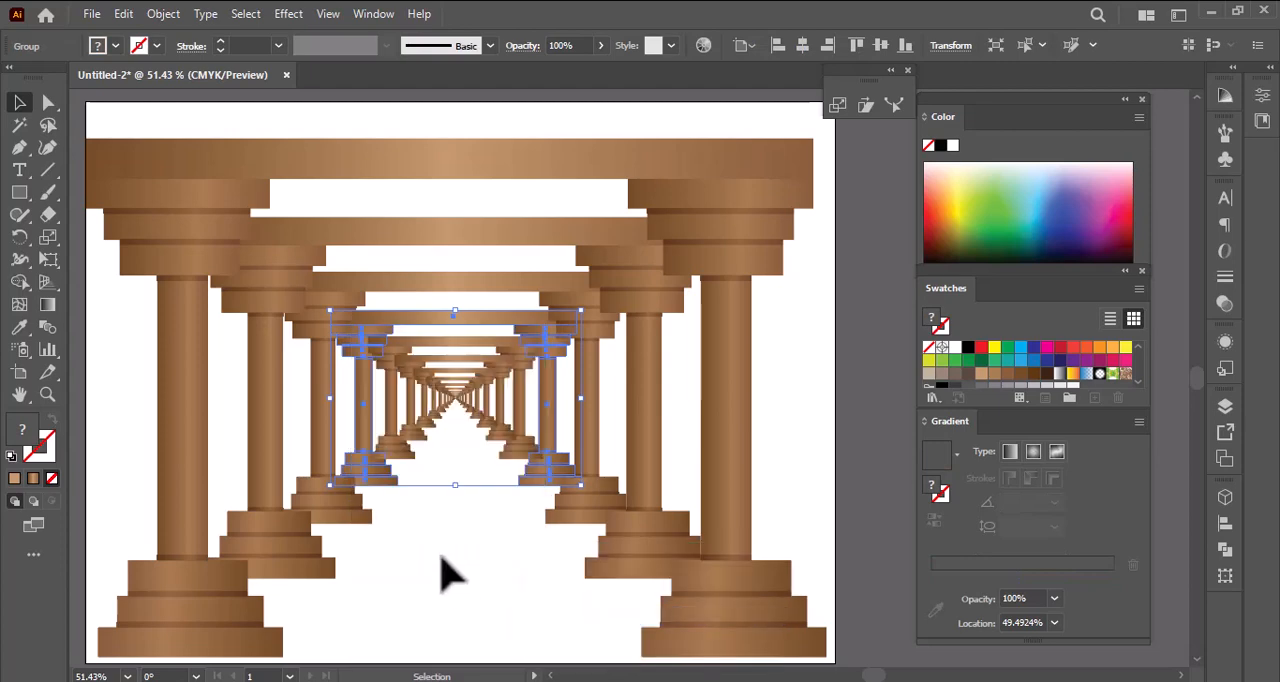
click(449, 571)
- Send the fifth-largest frame to the back, followed by the sixth-largest frame
click(390, 365)
right_click(386, 362)
mouse_move(478, 582)
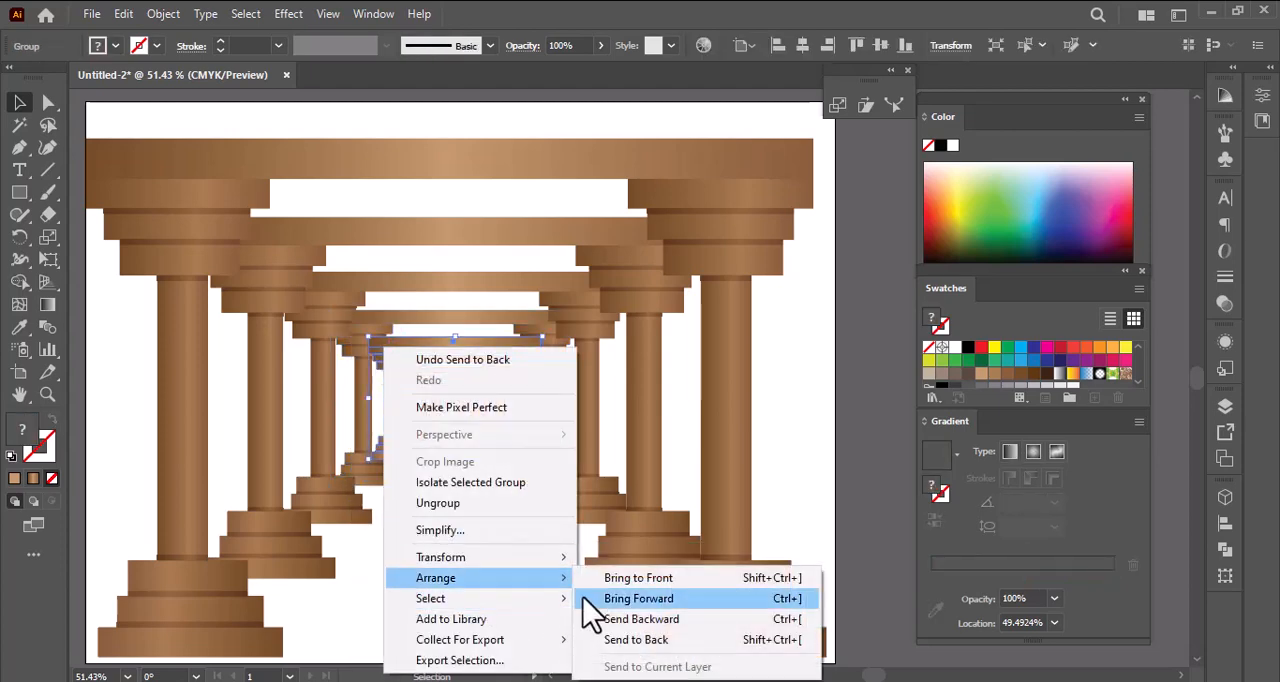
click(625, 639)
click(520, 500)
click(420, 372)
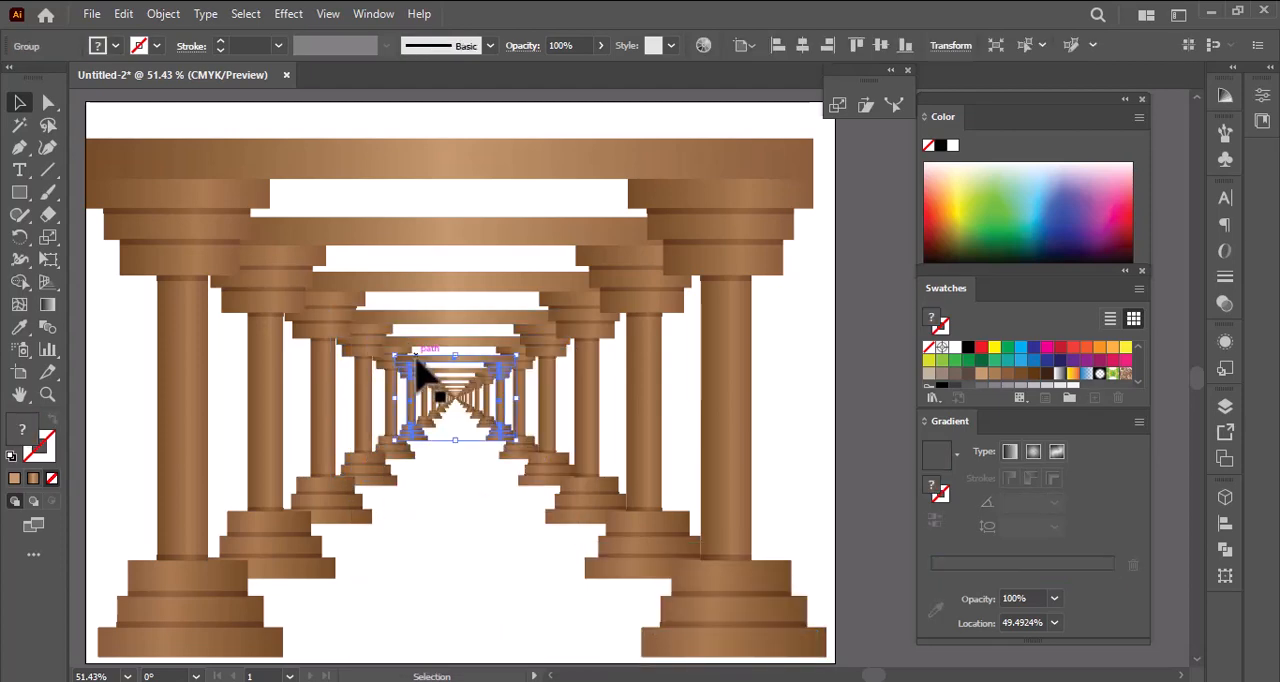
right_click(418, 370)
mouse_move(500, 262)
click(657, 318)
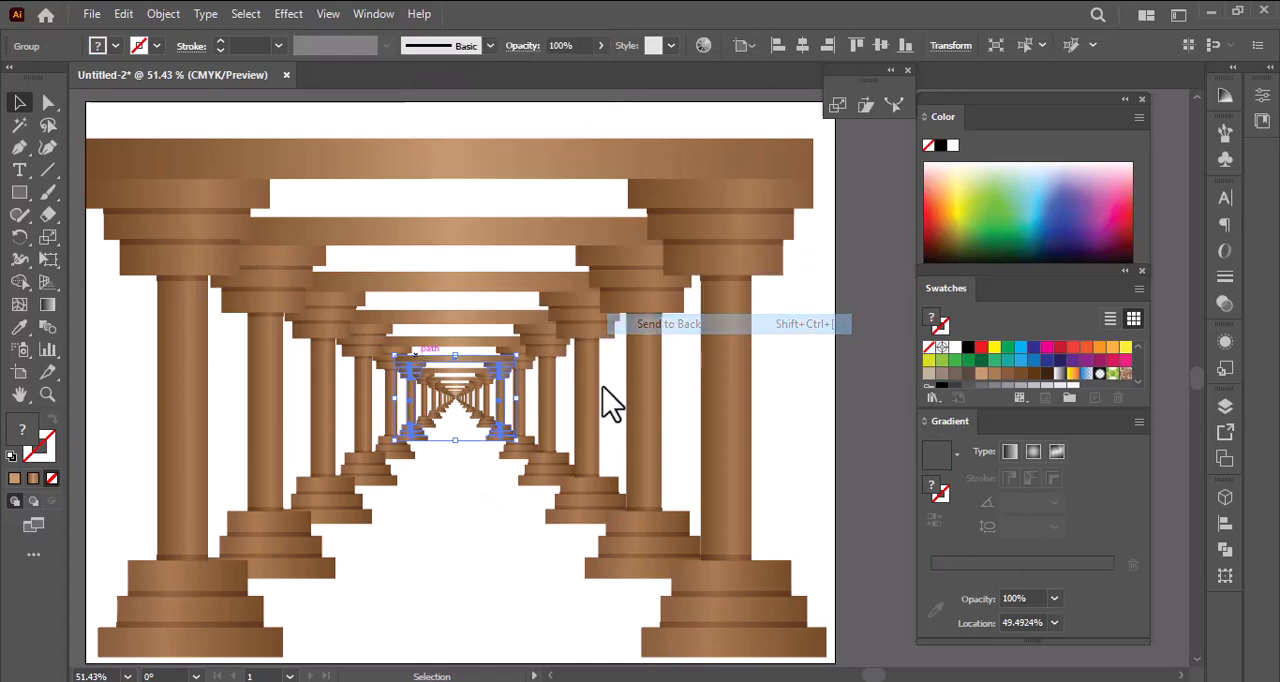
click(490, 528)
- Send the seventh-largest frame to the back, followed by the eighth-largest frame
click(446, 395)
right_click(432, 378)
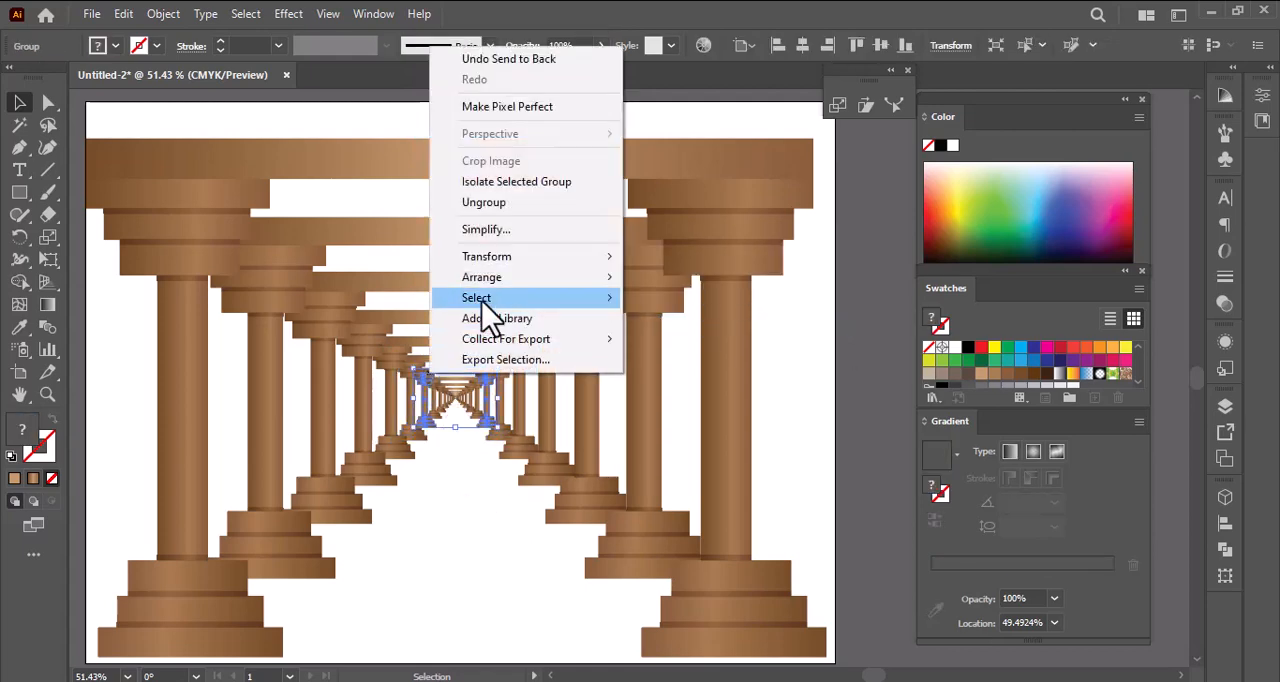
mouse_move(480, 280)
click(655, 339)
click(410, 565)
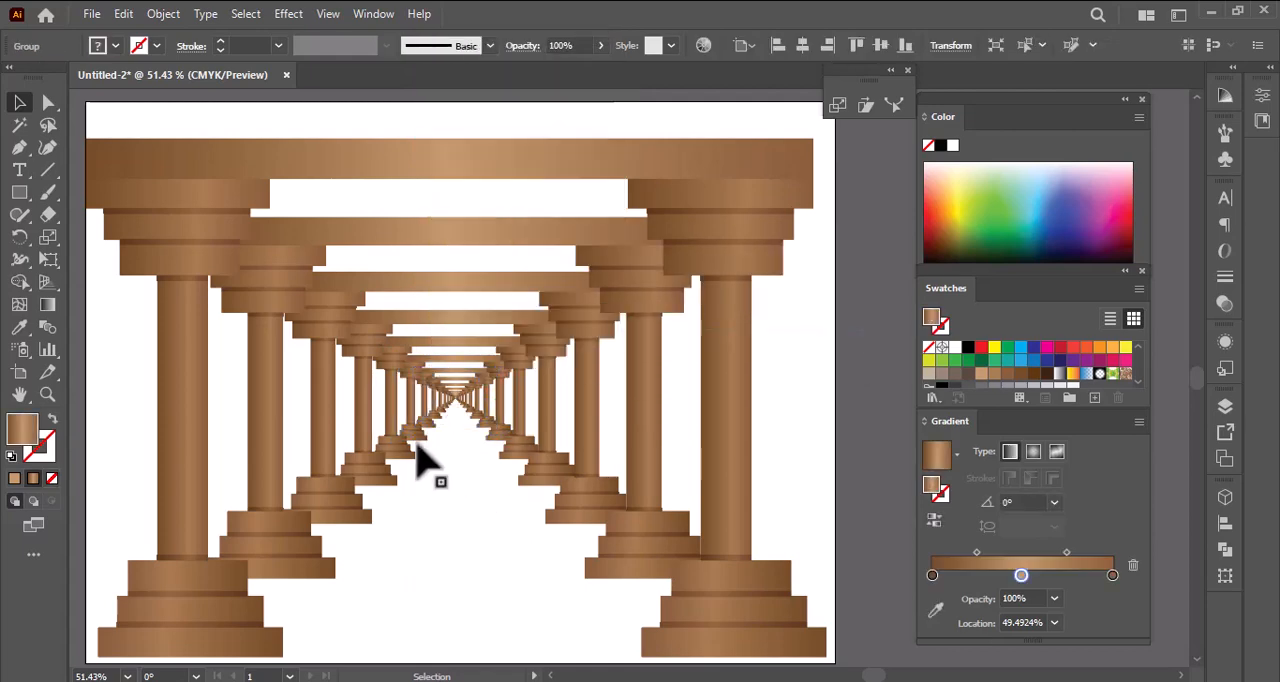
click(440, 397)
right_click(440, 397)
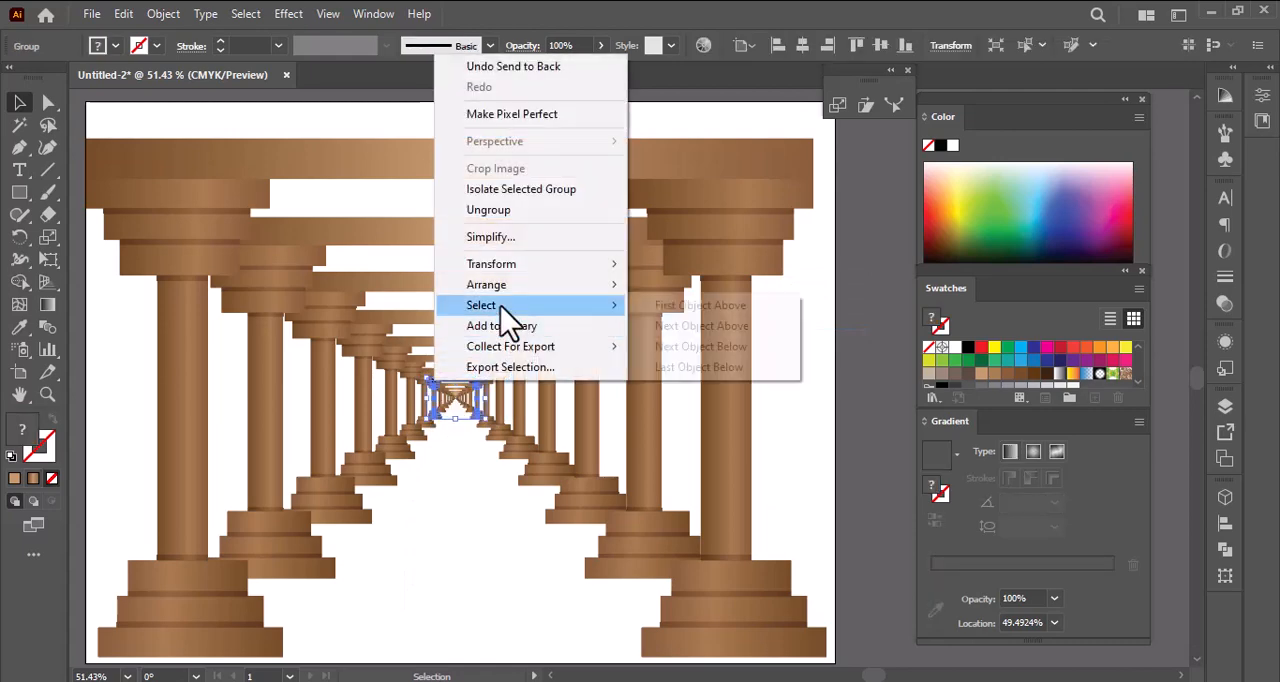
mouse_move(510, 286)
click(690, 352)
click(424, 551)
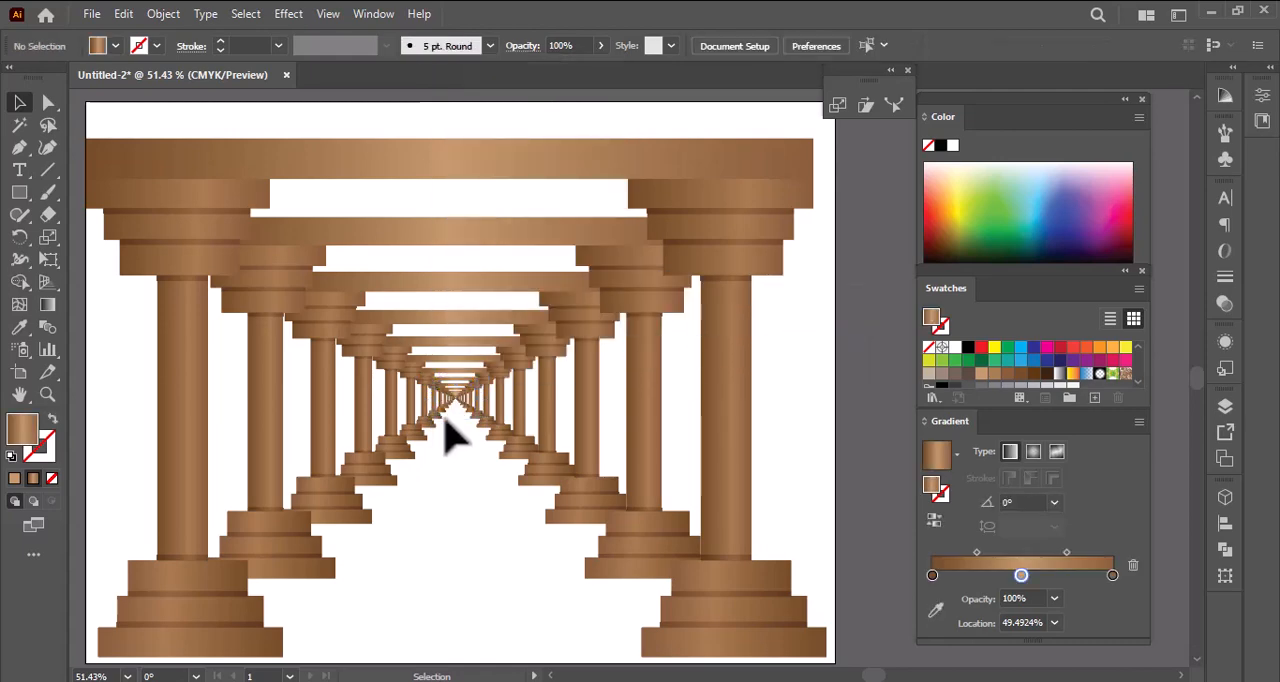
- Send the ninth-largest frame to the back, followed by the tenth-largest frame near the vanishing point
click(450, 398)
right_click(450, 398)
mouse_move(480, 290)
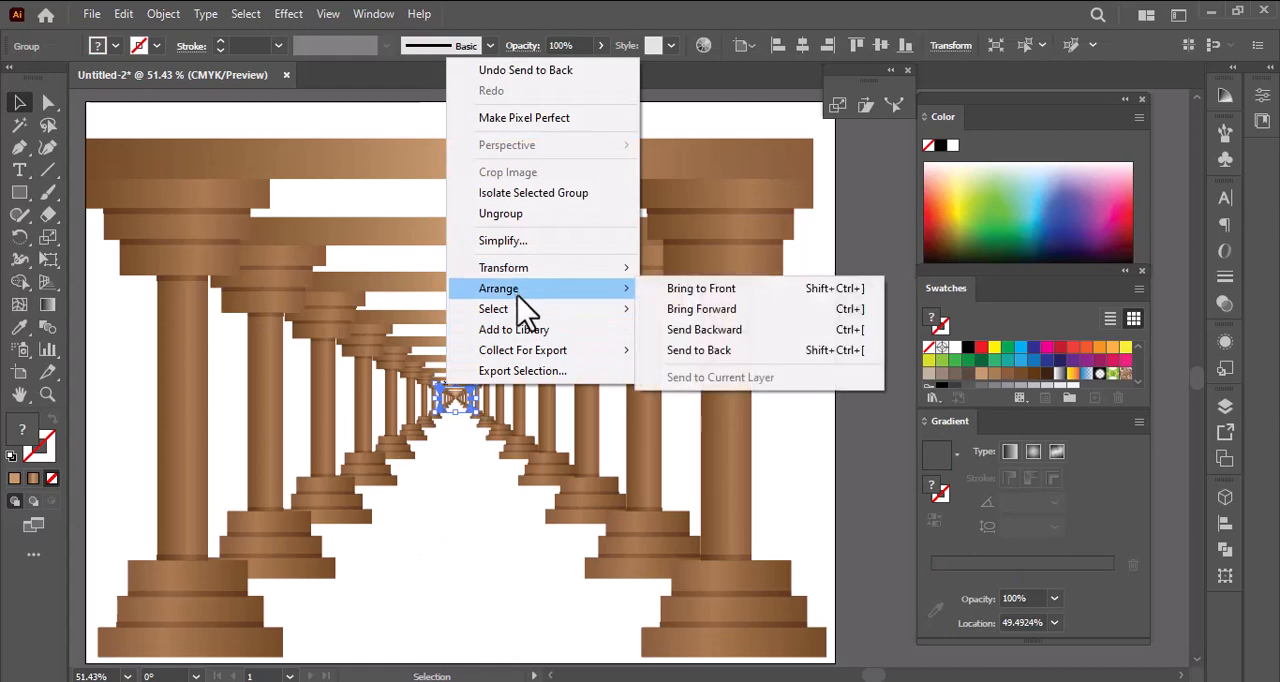
click(690, 352)
click(450, 410)
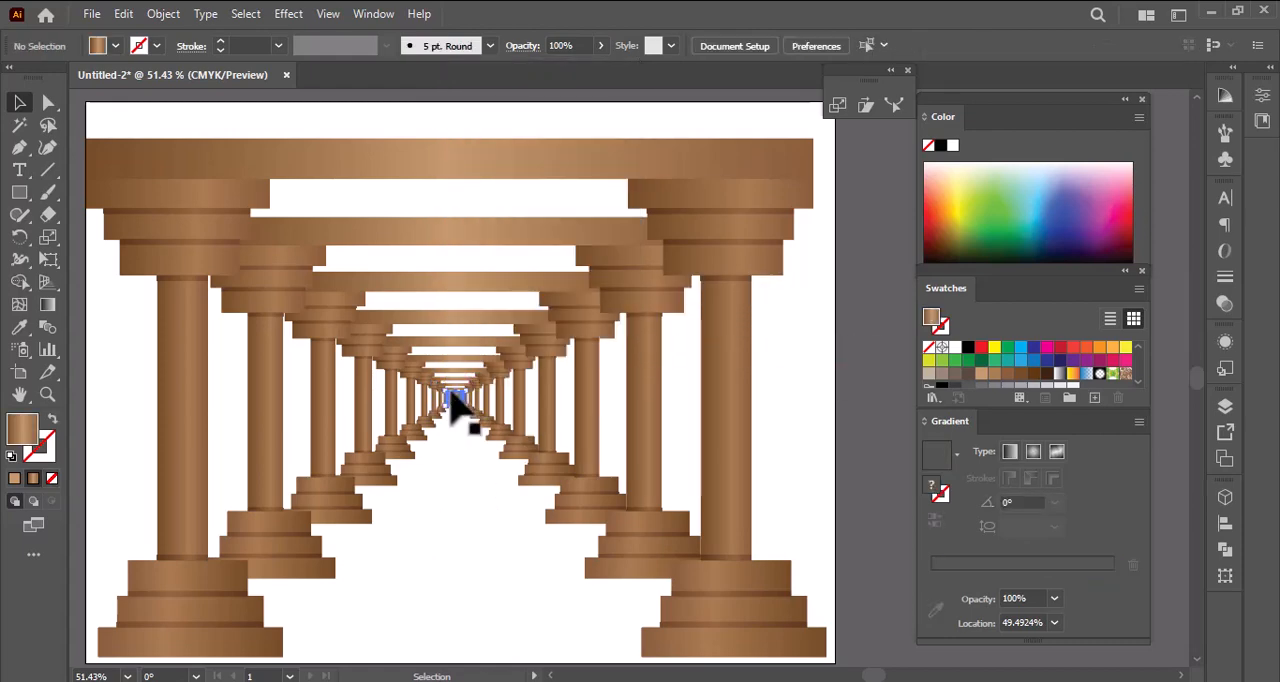
click(452, 398)
right_click(452, 398)
mouse_move(606, 295)
click(672, 352)
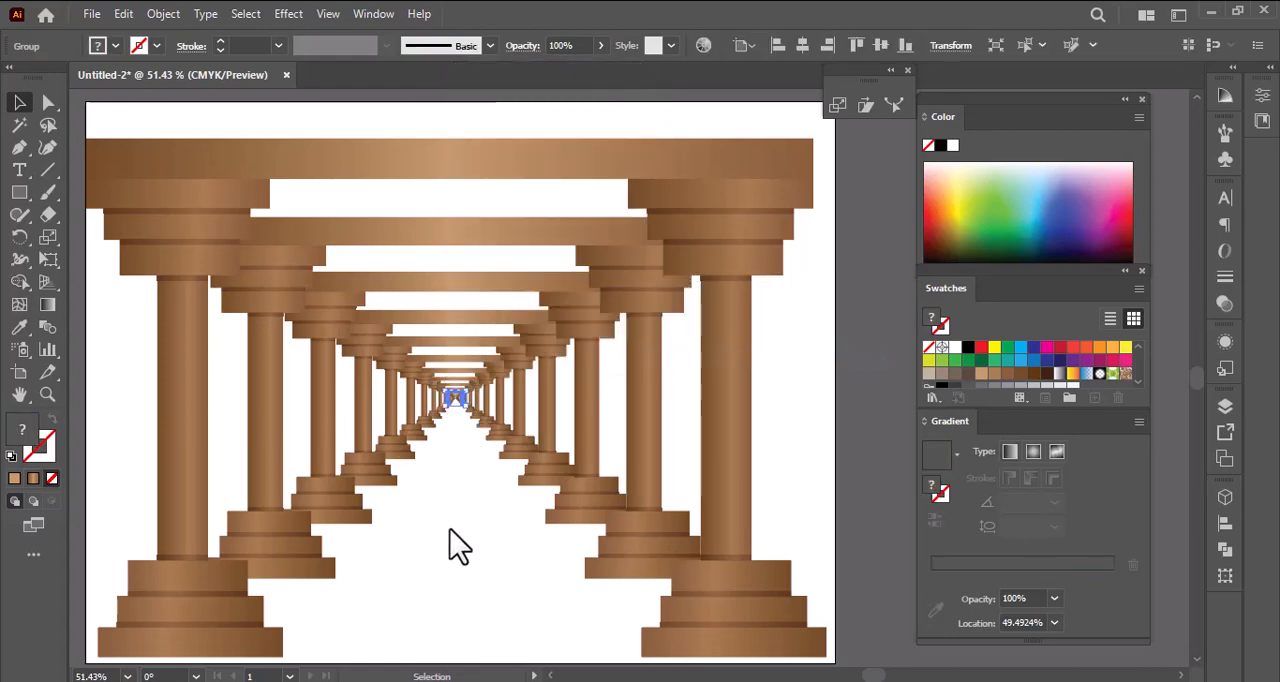
click(452, 545)
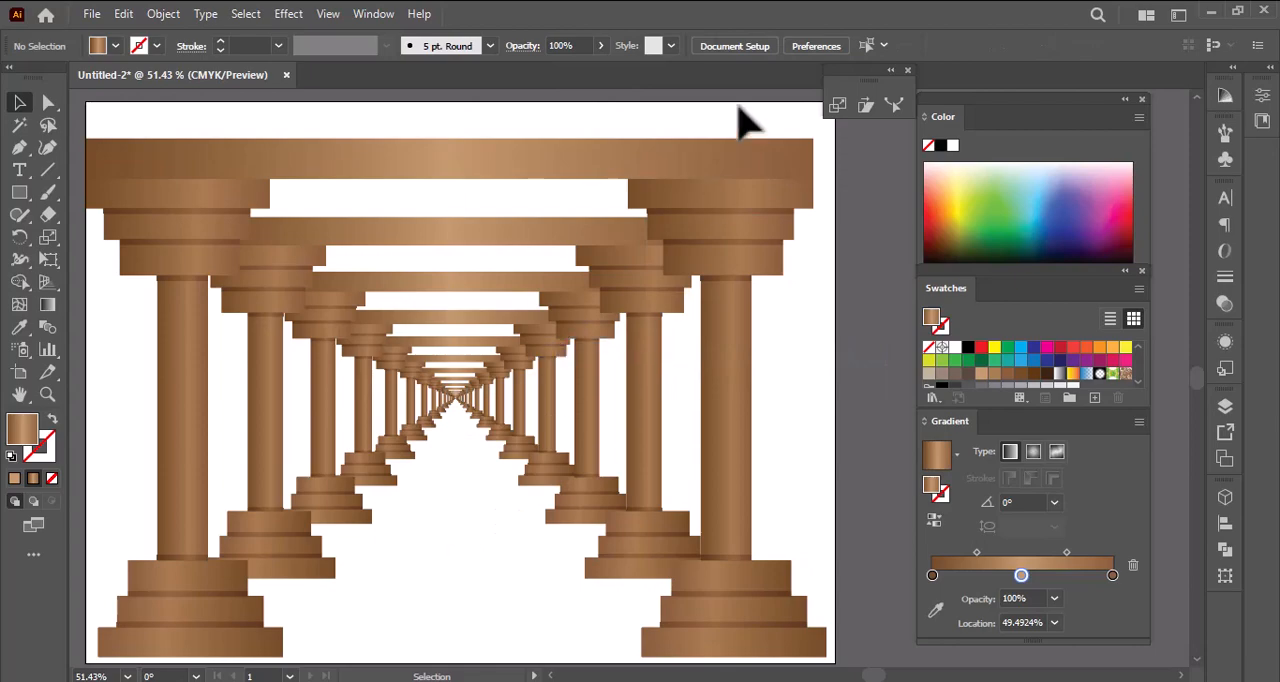